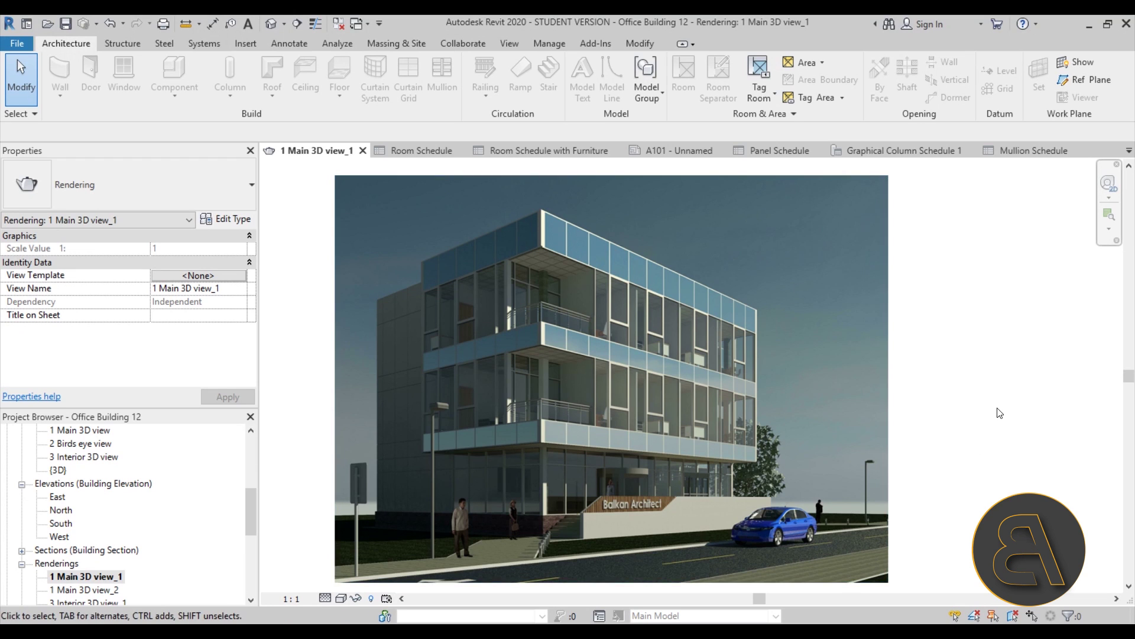
Step: Pan the saved rendering '1 Main 3D view_1' of the glass office building
middle_click_drag(1000, 413, 905, 414)
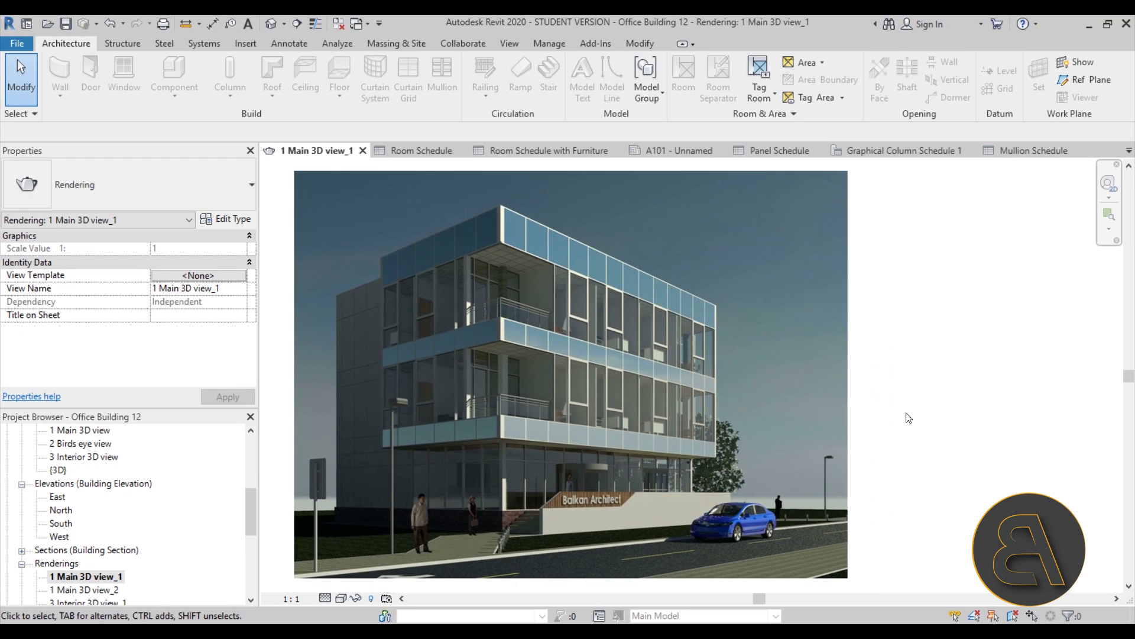
Step: Show the Room Schedule, dismissing the save reminder without saving after revisiting the rendering
left_click(408, 152)
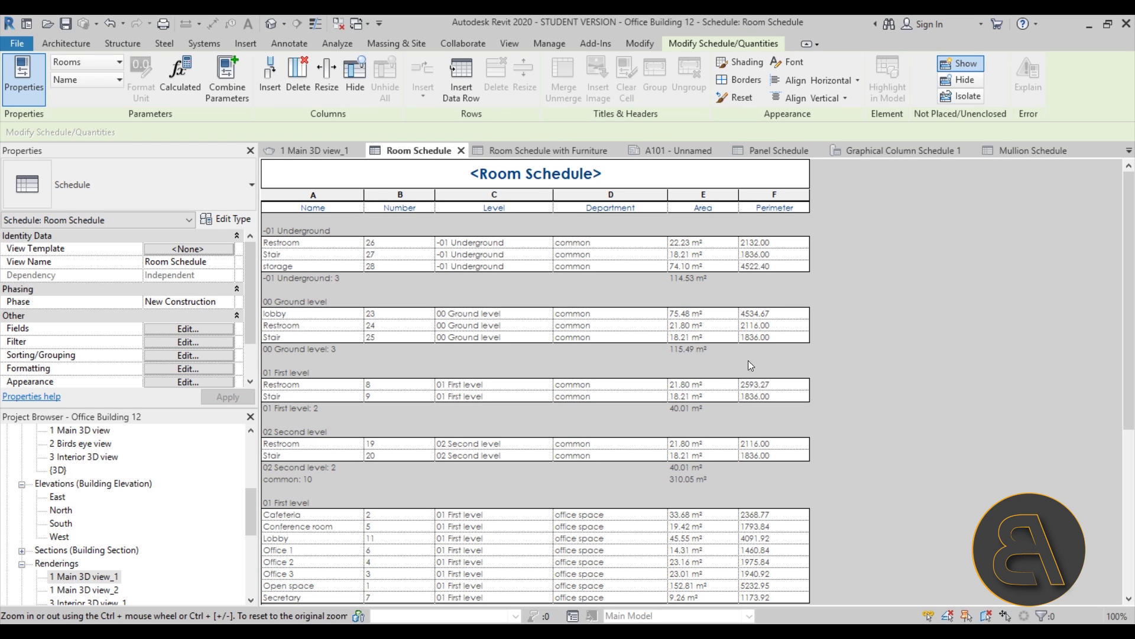
left_click(313, 151)
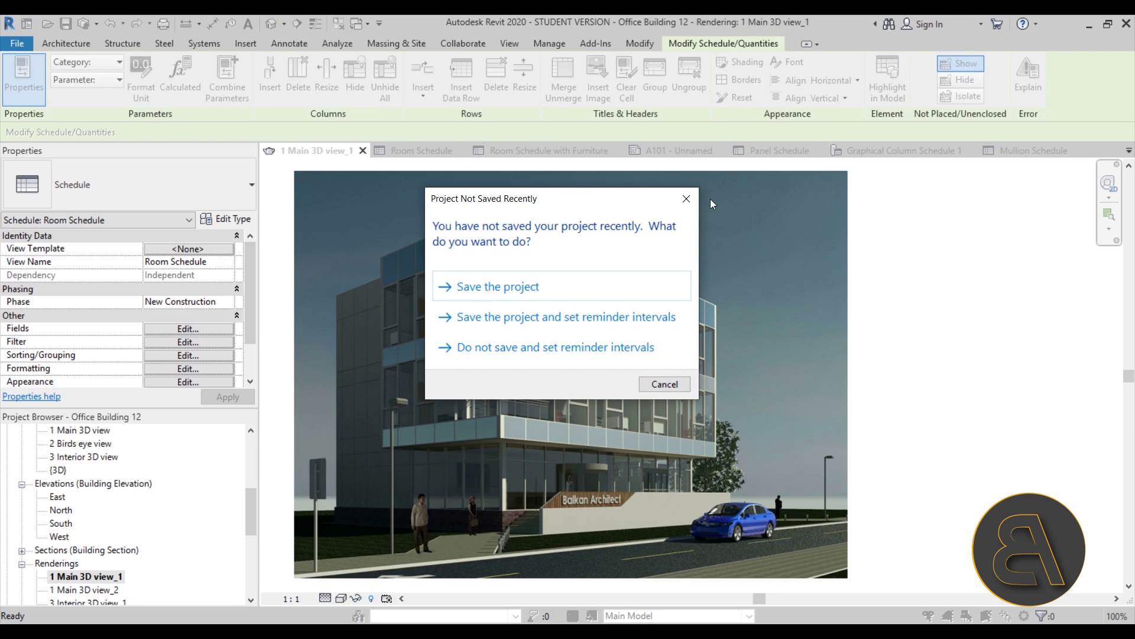
left_click(686, 199)
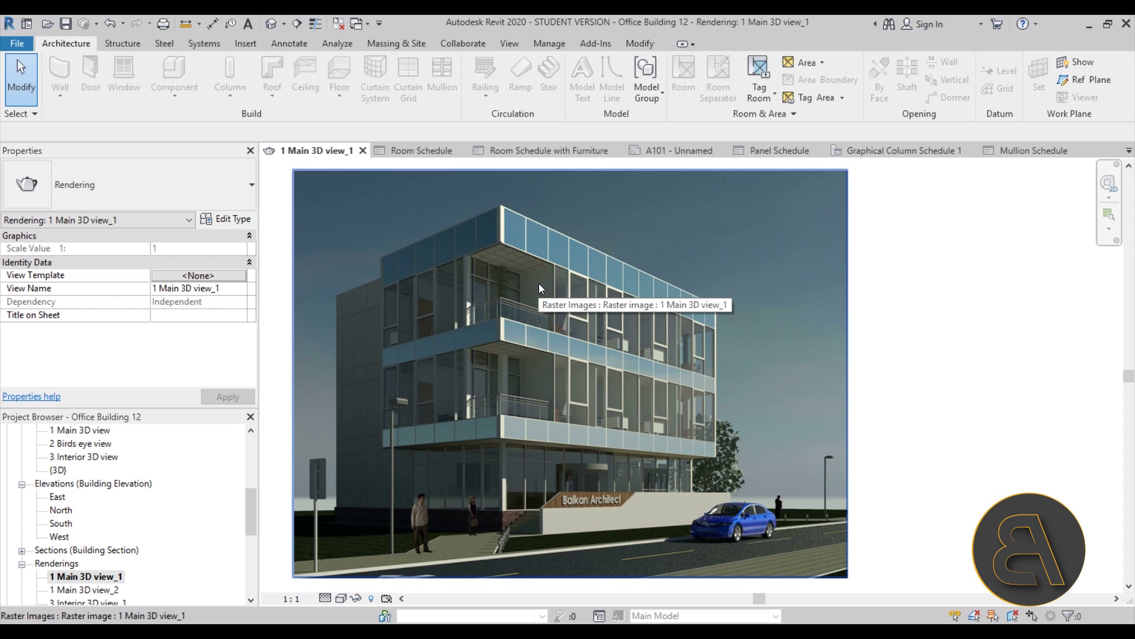
left_click(421, 150)
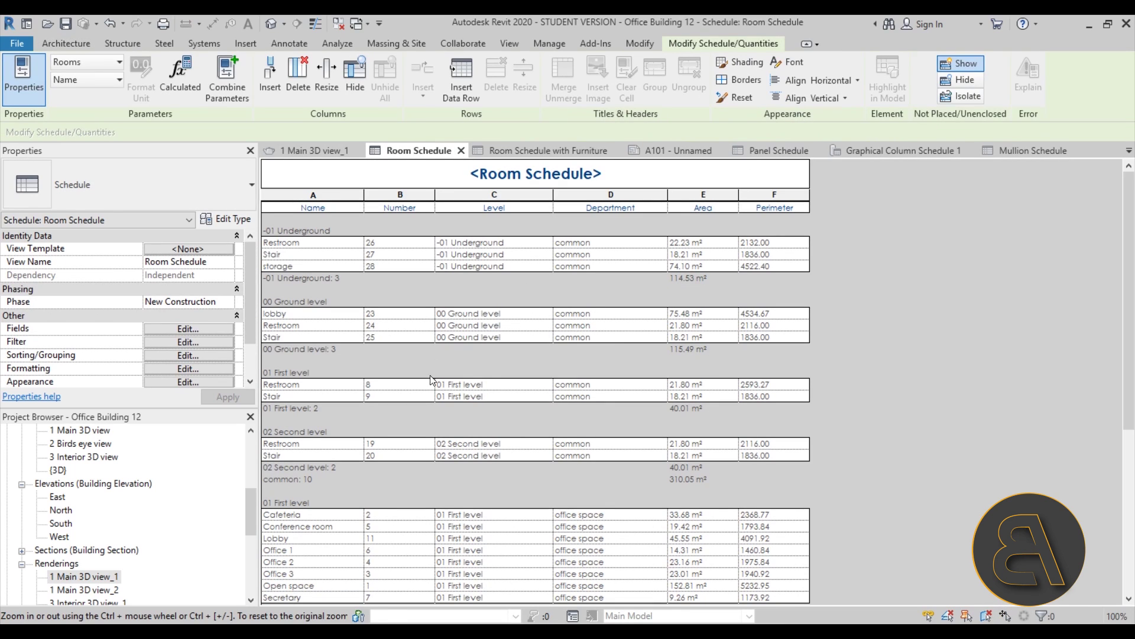
scroll(431, 379, "down", 8)
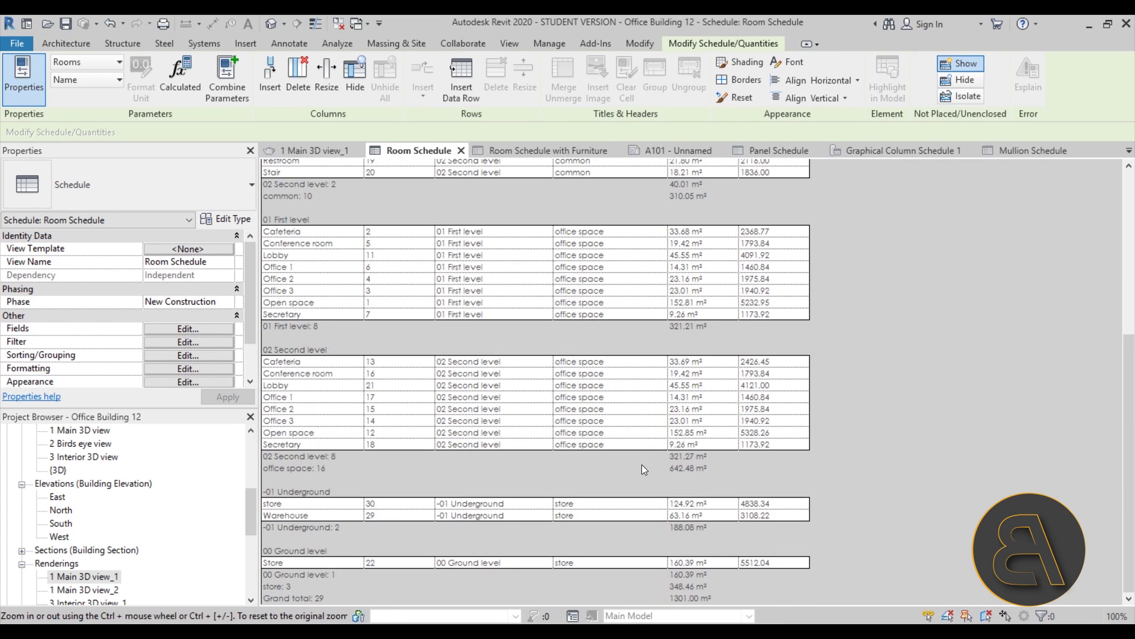
scroll(618, 481, "up", 8)
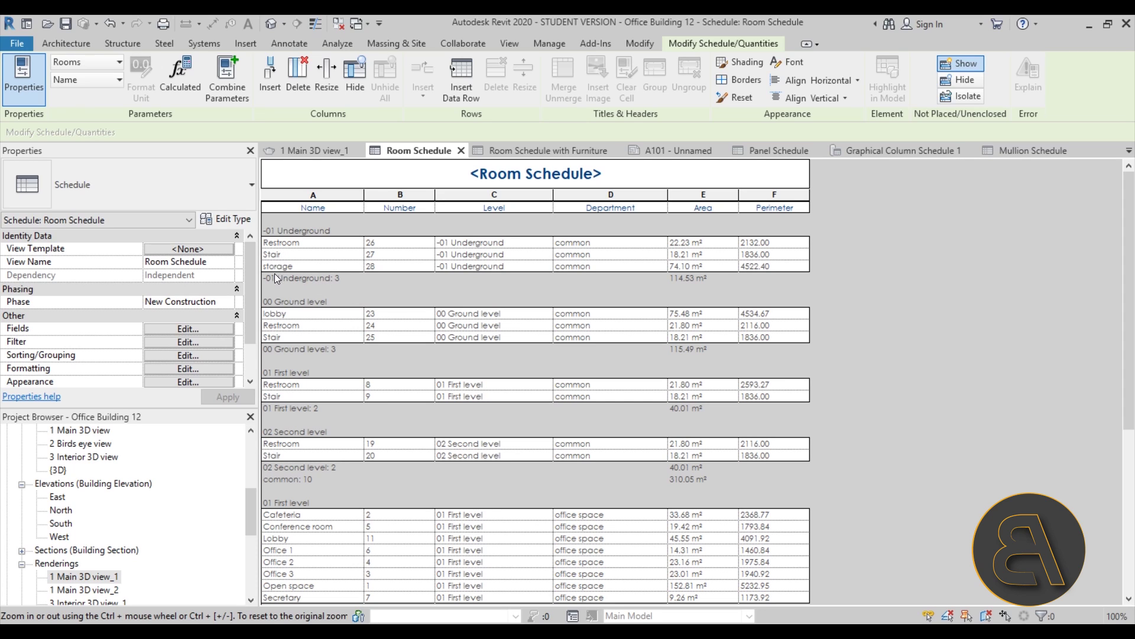
scroll(417, 327, "down", 2)
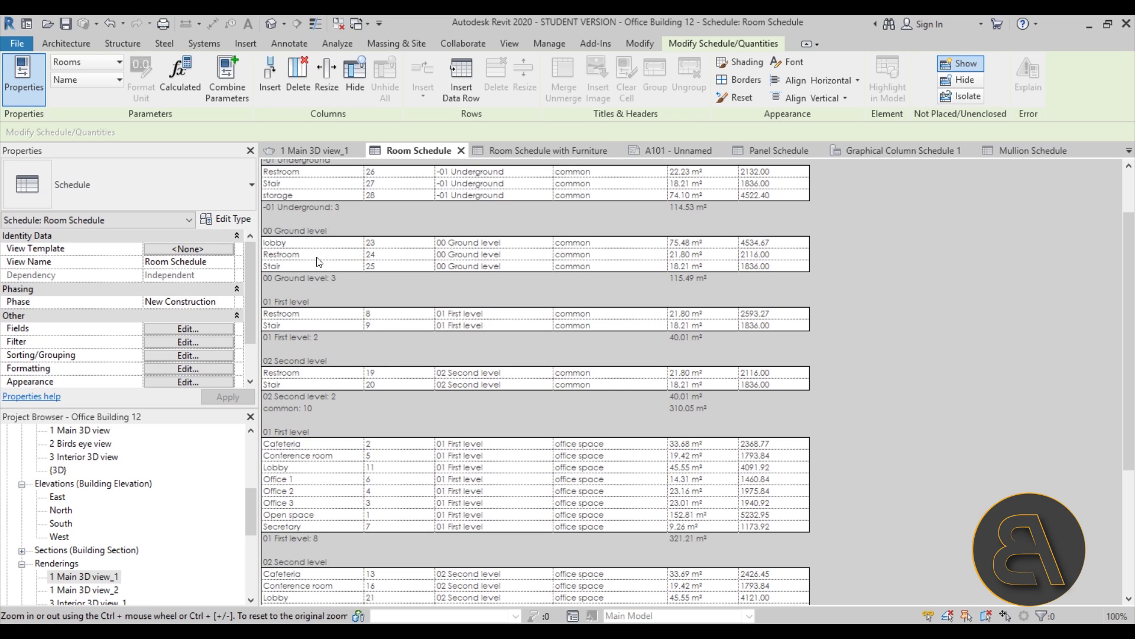
scroll(294, 313, "down", 1)
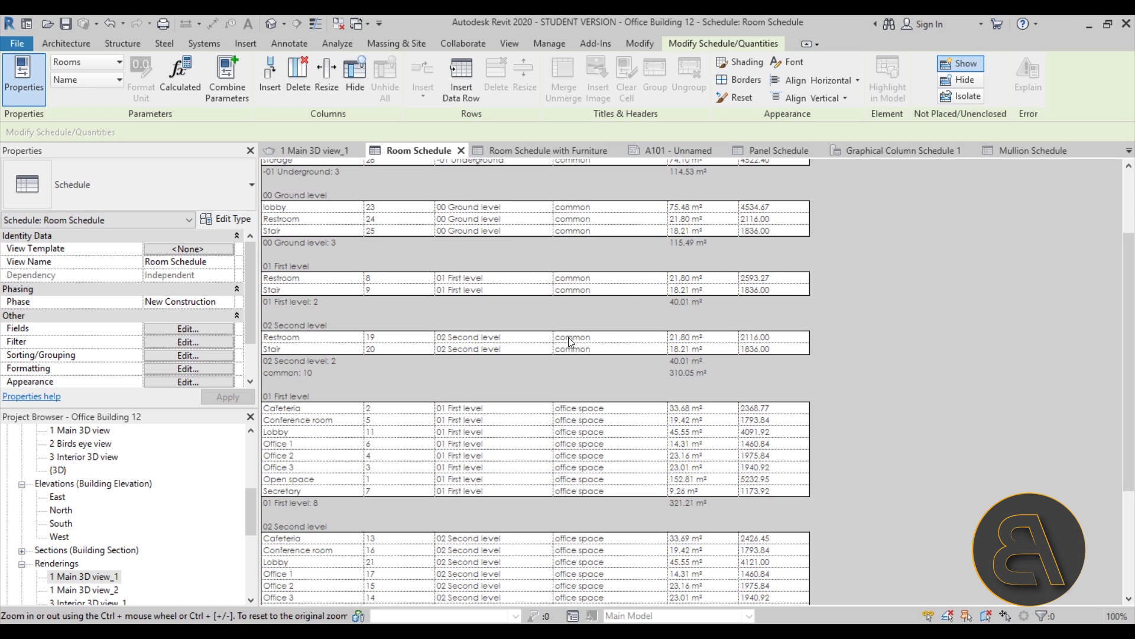
scroll(602, 332, "up", 3)
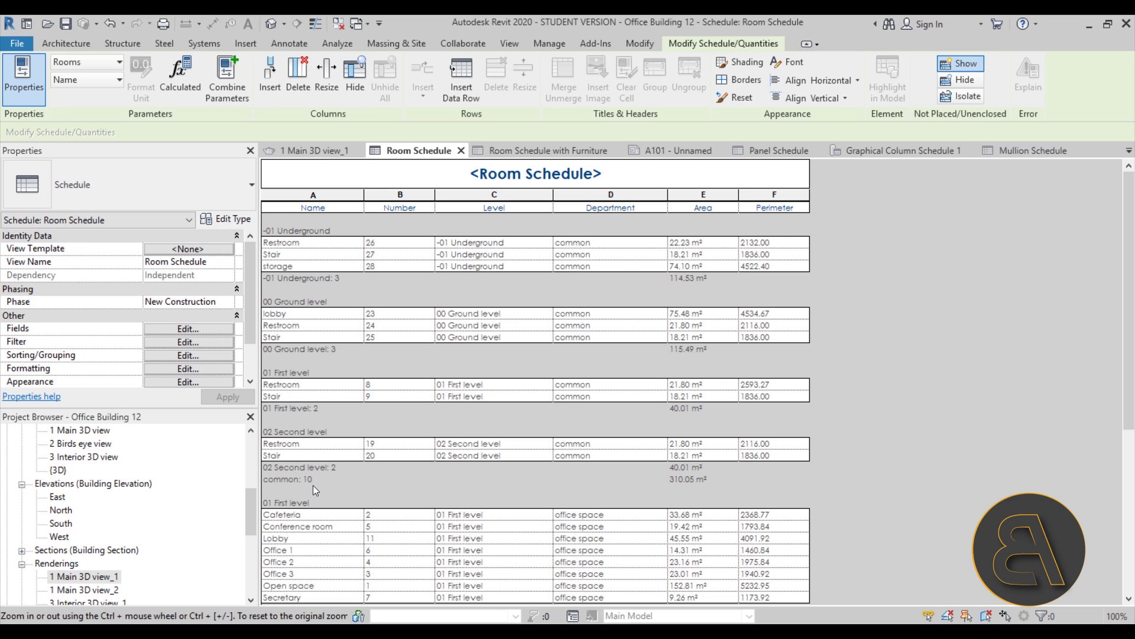
scroll(457, 385, "down", 6)
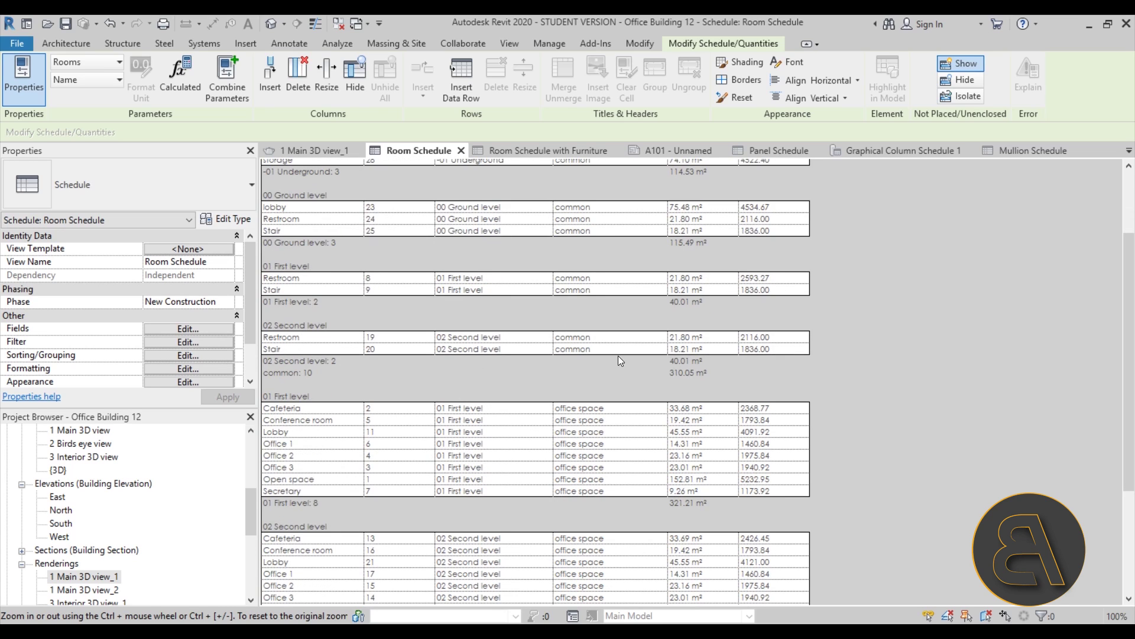
Step: Review the Room Schedule down to its Grand total, then show the Room Schedule with Furniture
scroll(615, 324, "down", 1)
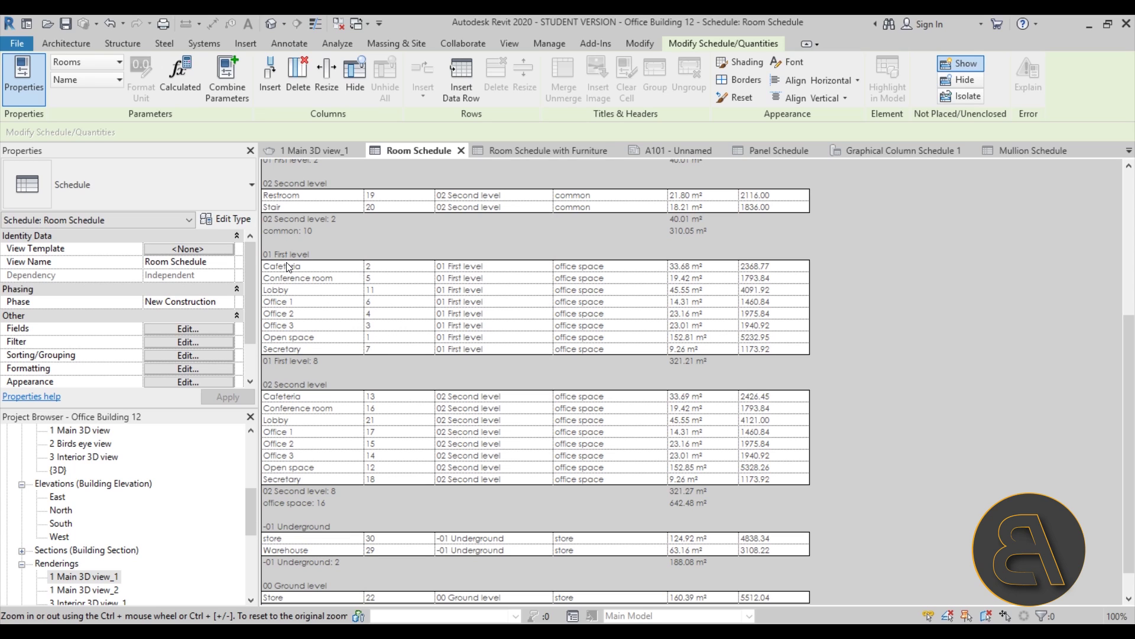
scroll(441, 376, "down", 1)
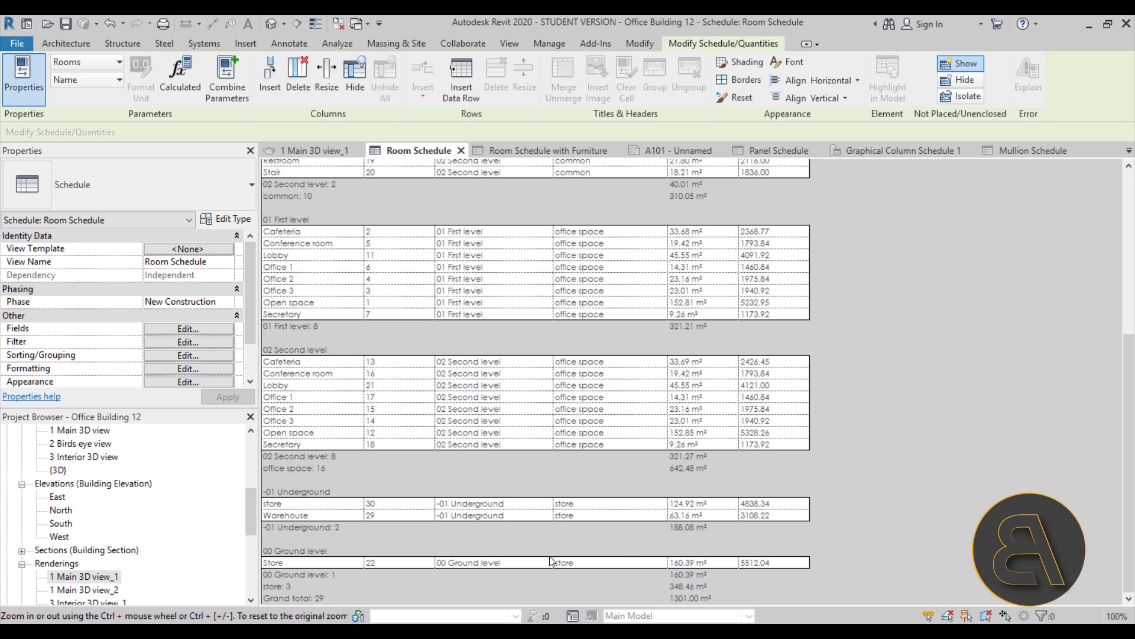
scroll(720, 562, "up", 3)
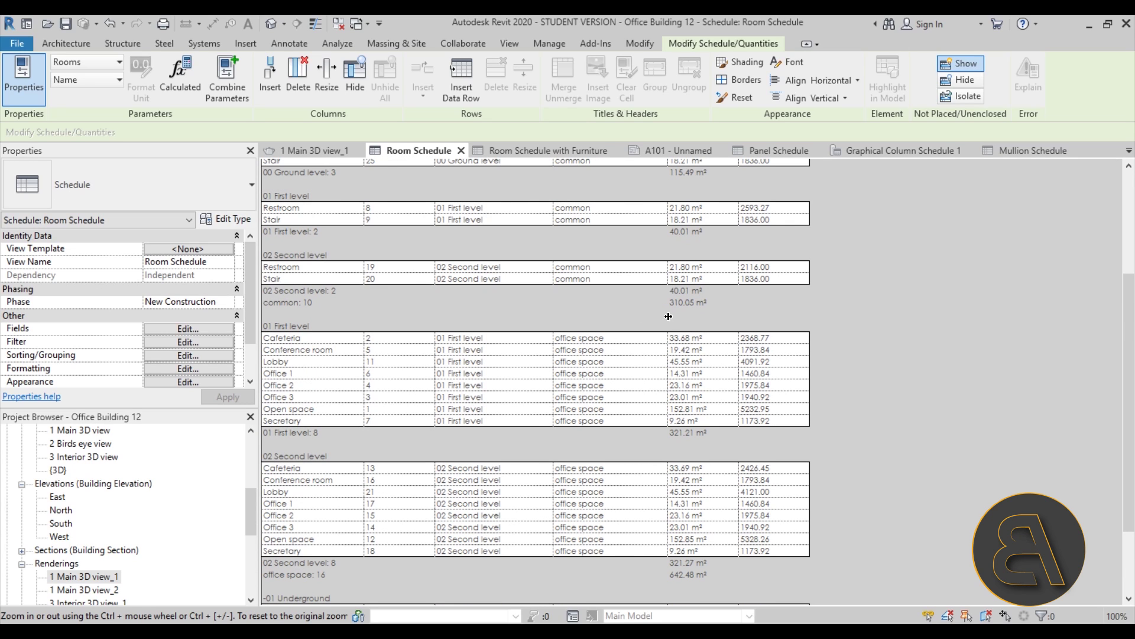
scroll(685, 354, "down", 3)
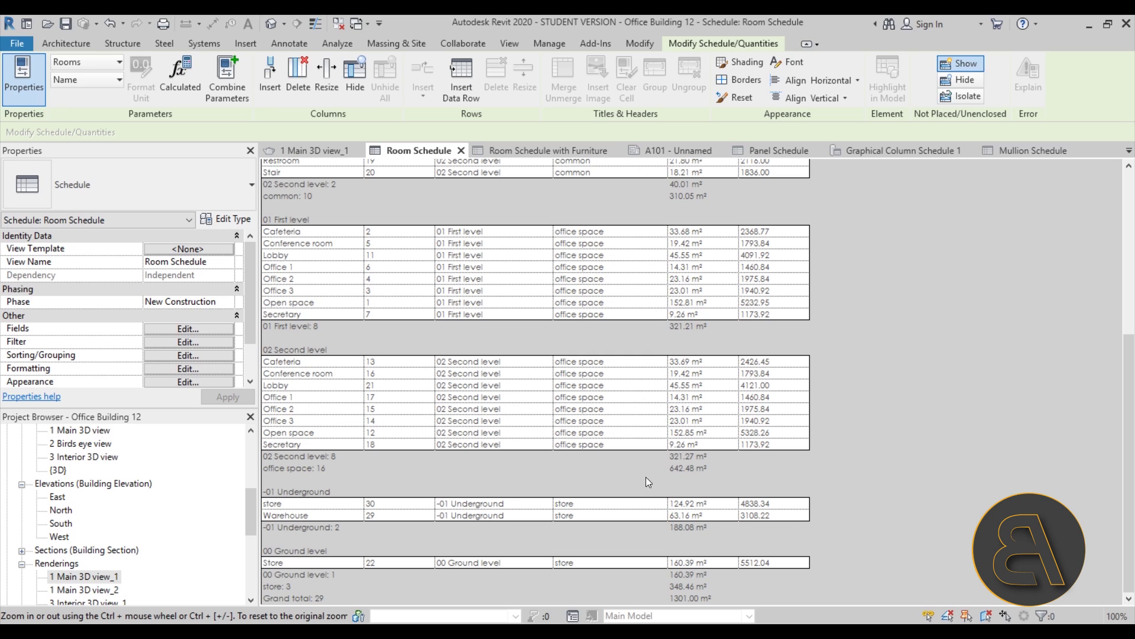
scroll(658, 567, "up", 7)
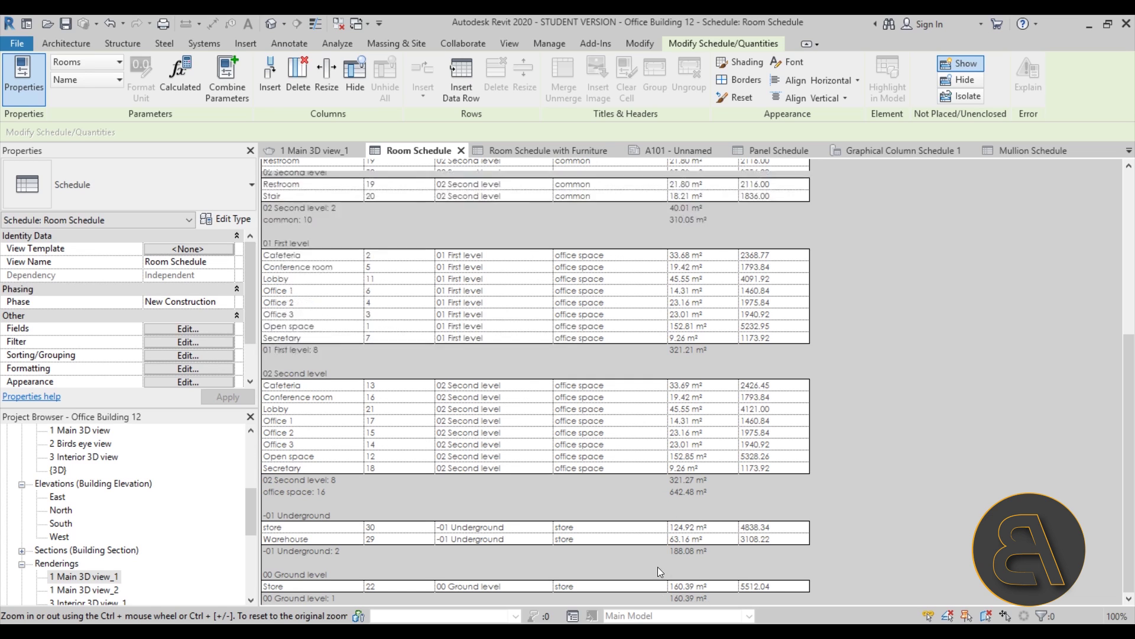
scroll(648, 406, "up", 1)
scroll(604, 344, "down", 6)
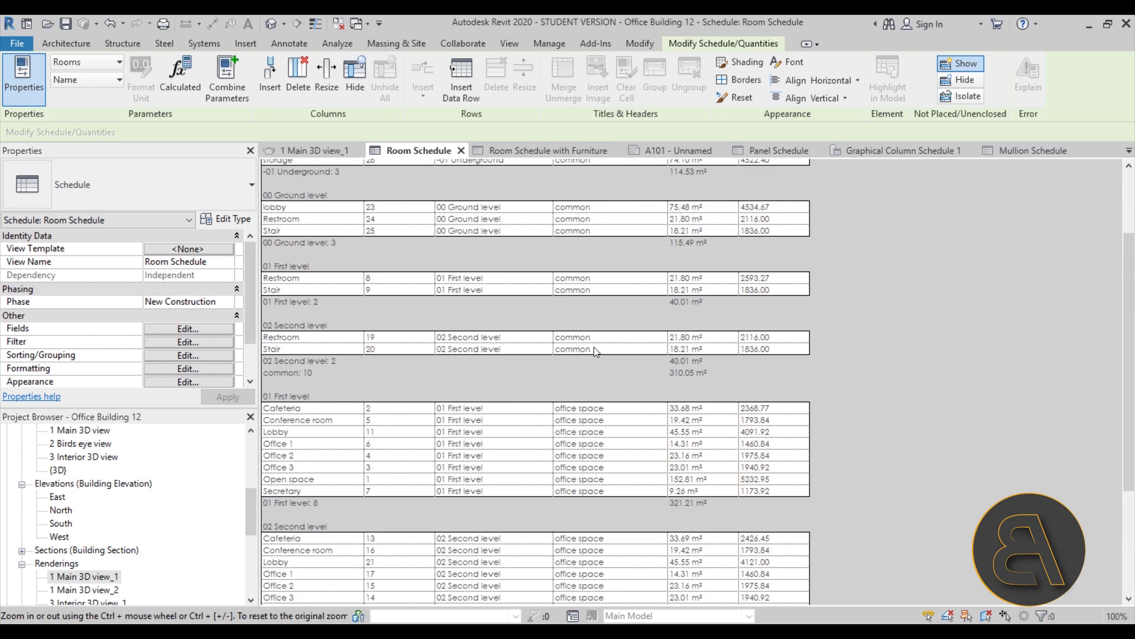
scroll(586, 361, "up", 6)
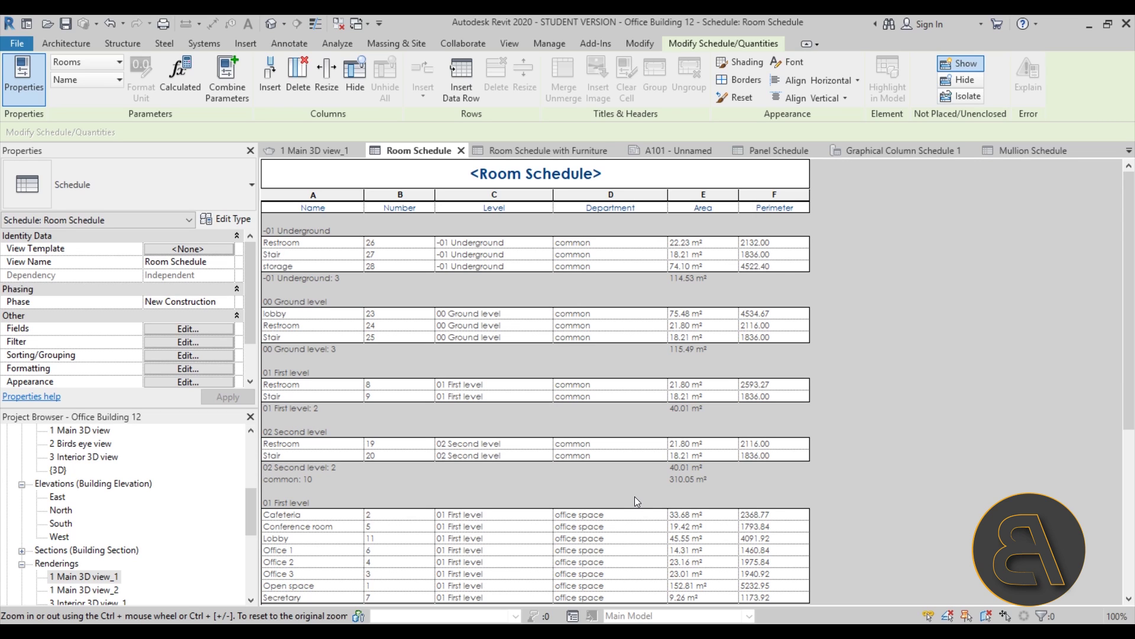
left_click(500, 151)
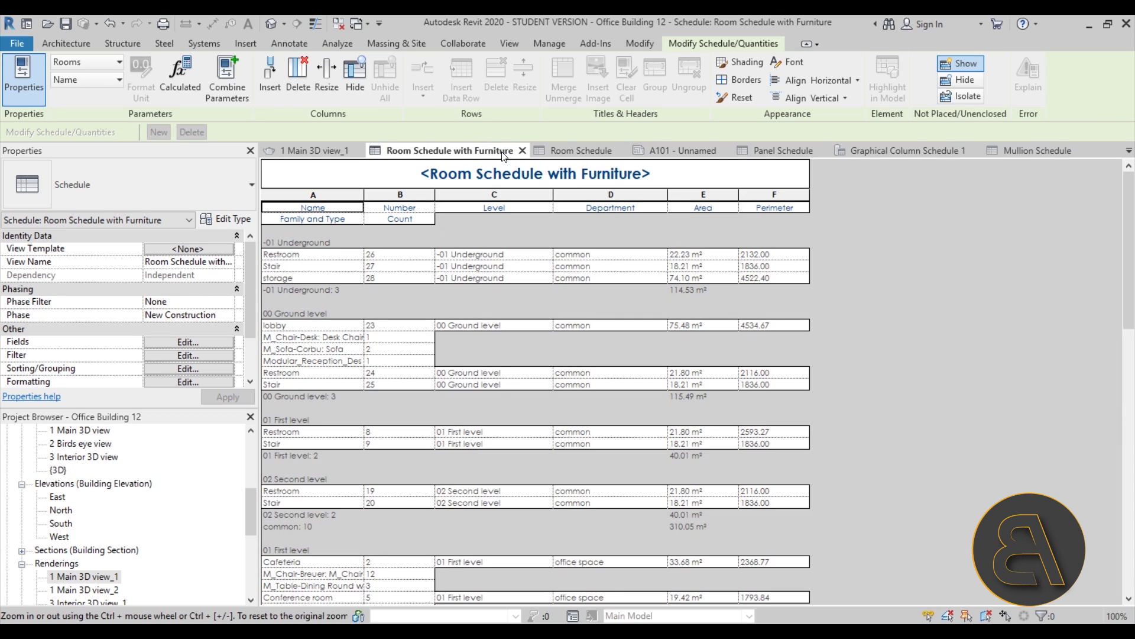
Step: Inspect both schedules placed on sheet A101, then return to the Room Schedule with Furniture
left_click(576, 151)
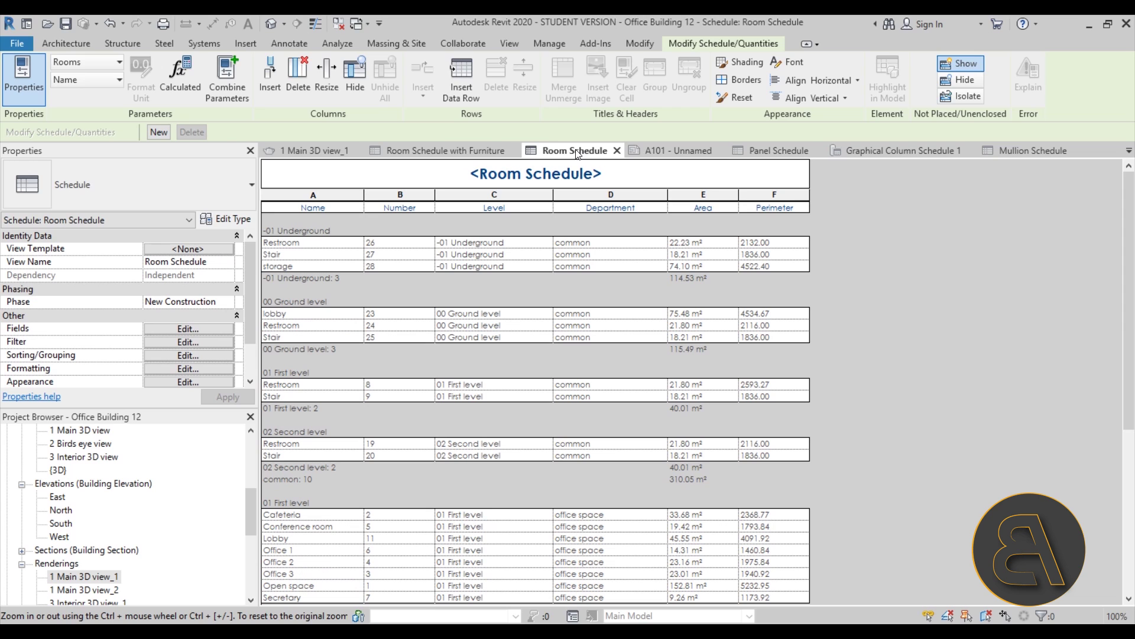
left_click(674, 151)
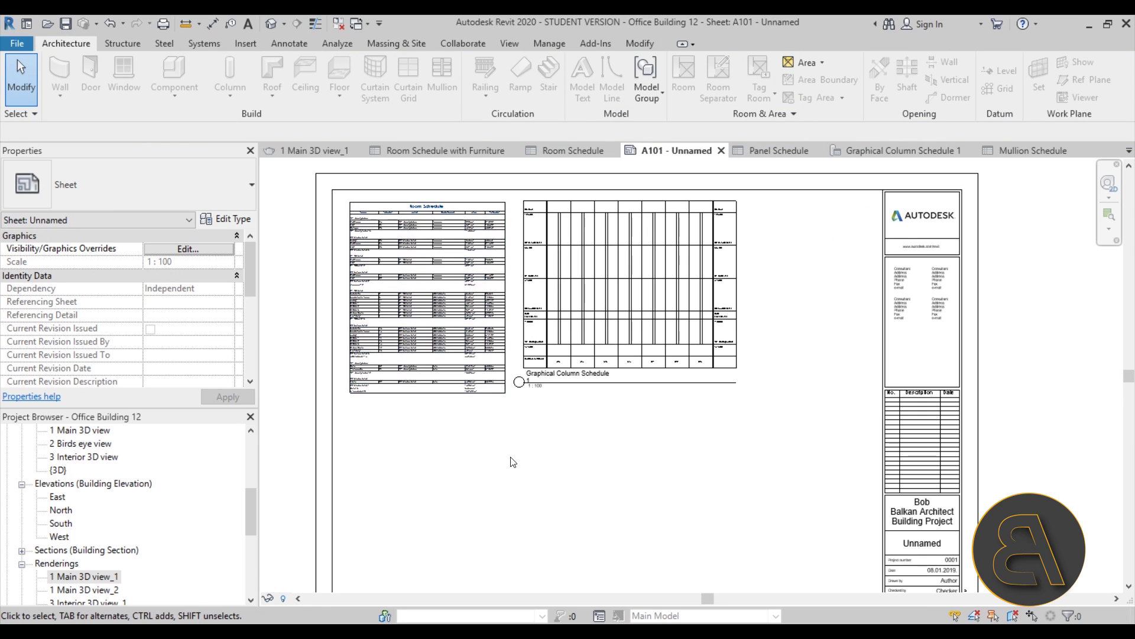
scroll(515, 450, "up", 1)
scroll(452, 396, "up", 5)
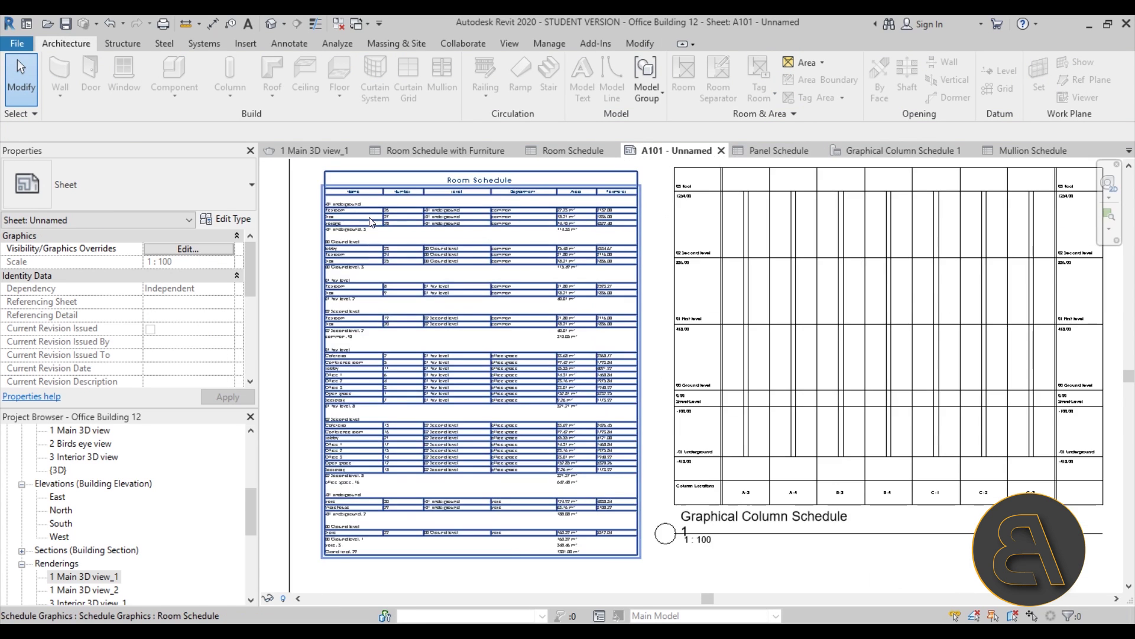
scroll(397, 239, "up", 1)
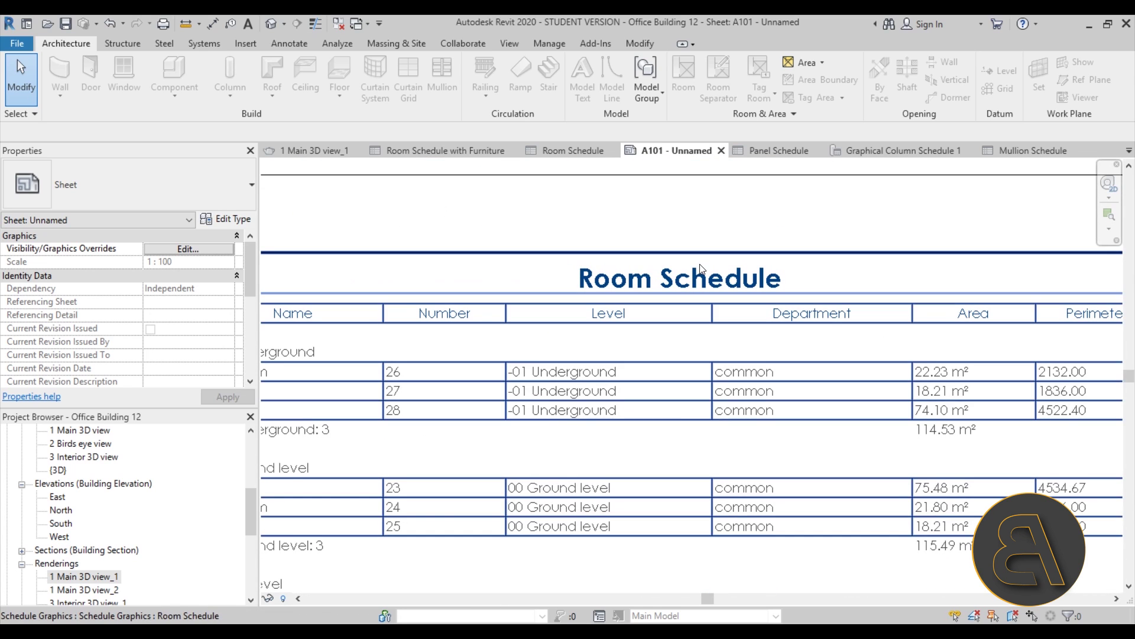
scroll(636, 210, "down", 5)
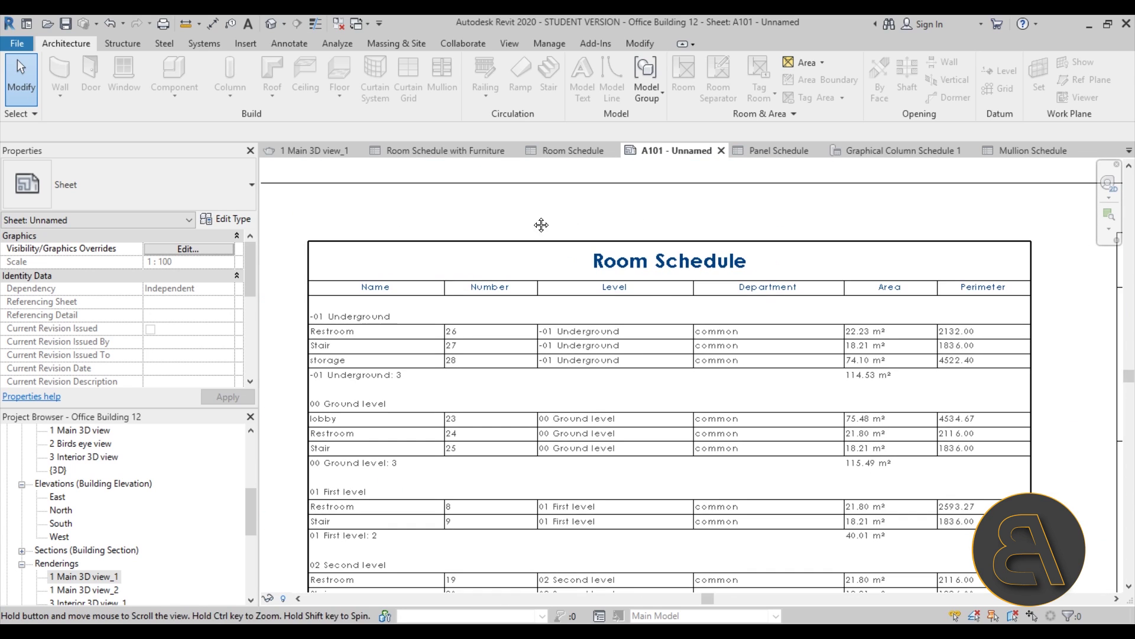
scroll(379, 227, "up", 5)
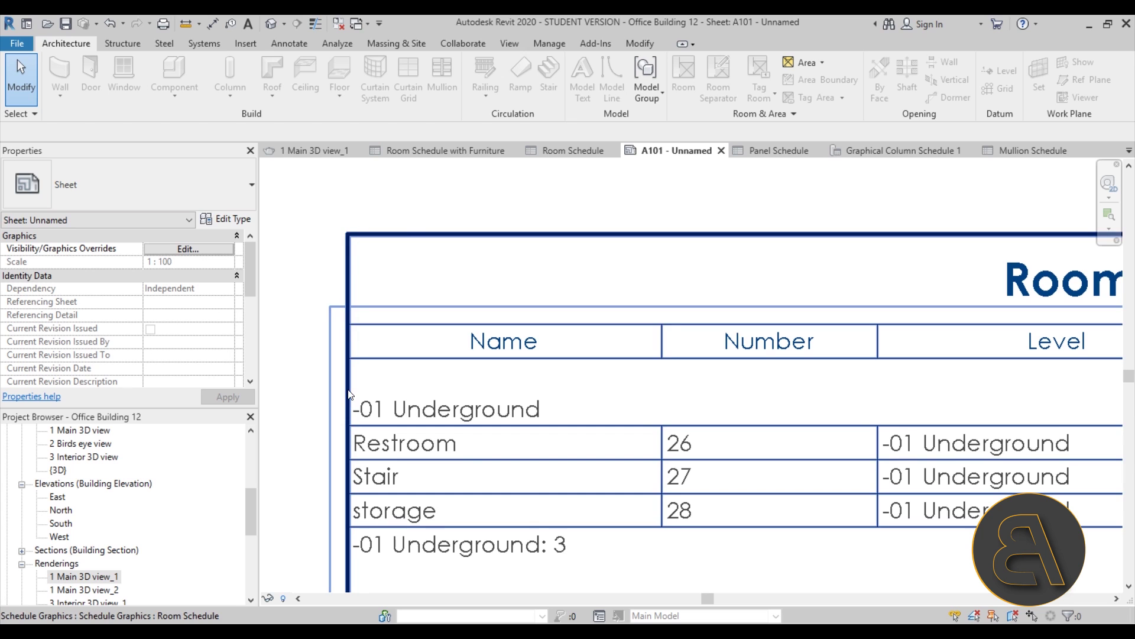
scroll(330, 208, "down", 2)
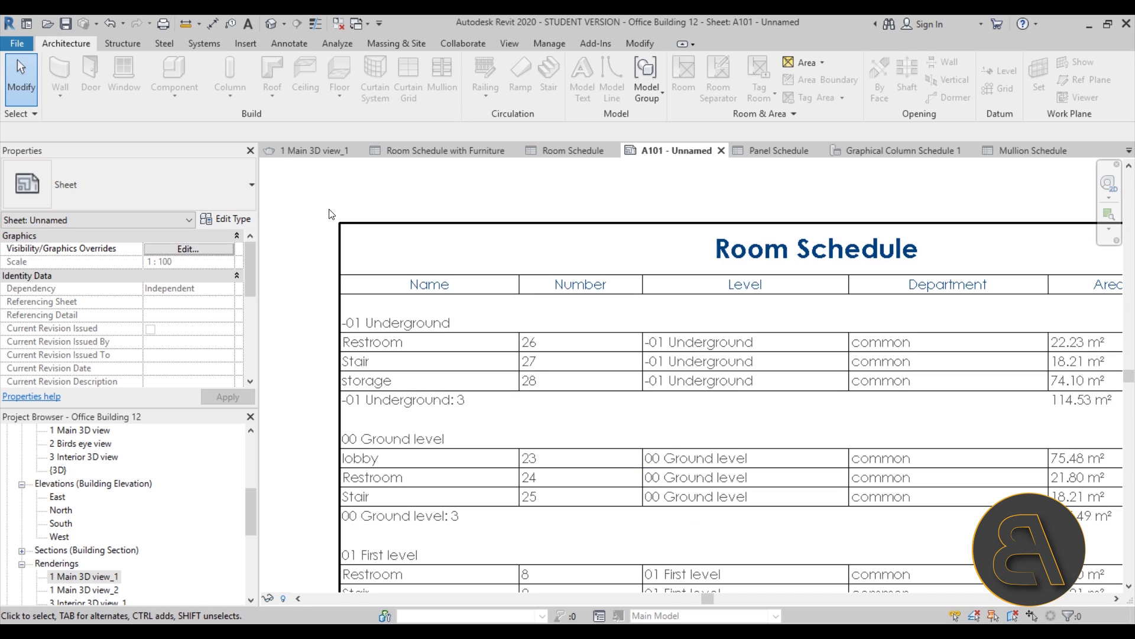
scroll(528, 363, "down", 4)
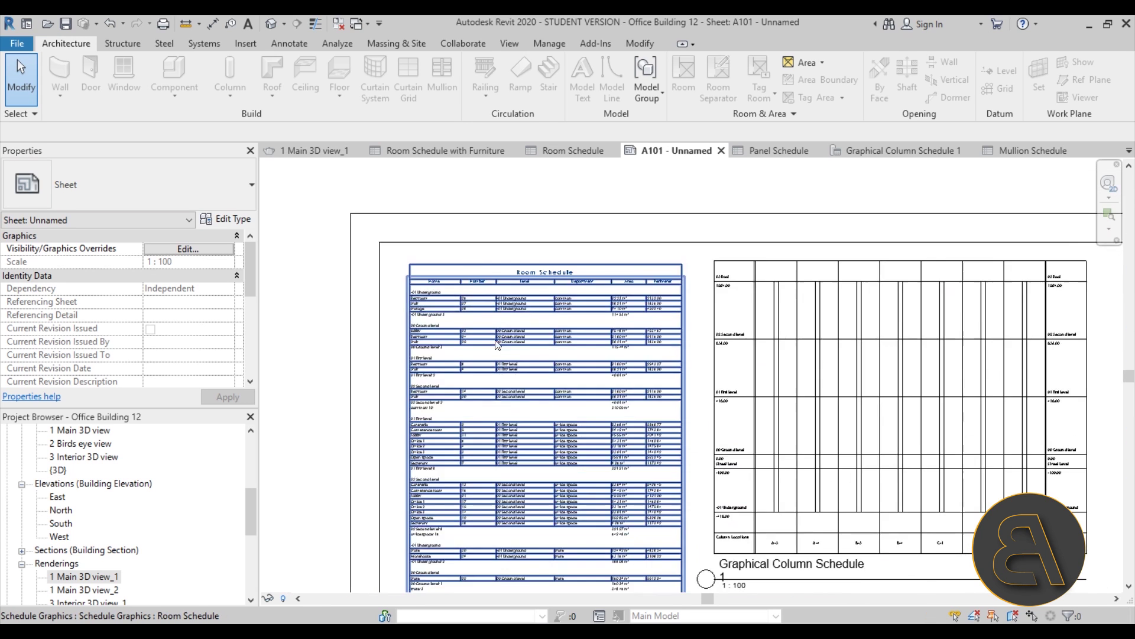
scroll(517, 320, "up", 2)
middle_click_drag(517, 319, 502, 391)
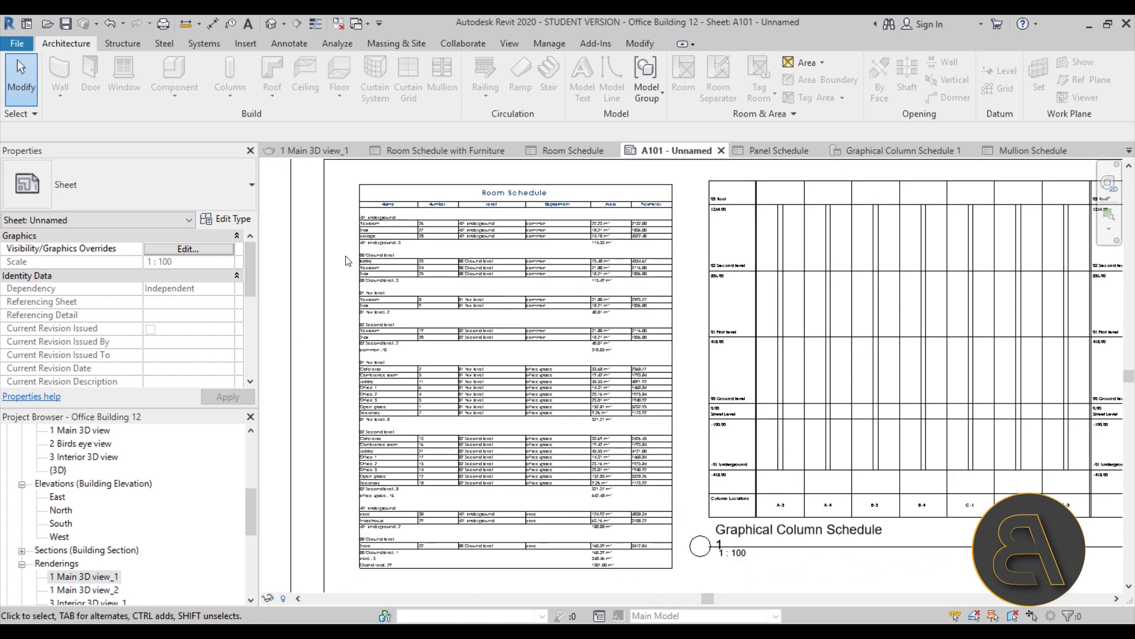
left_click(473, 149)
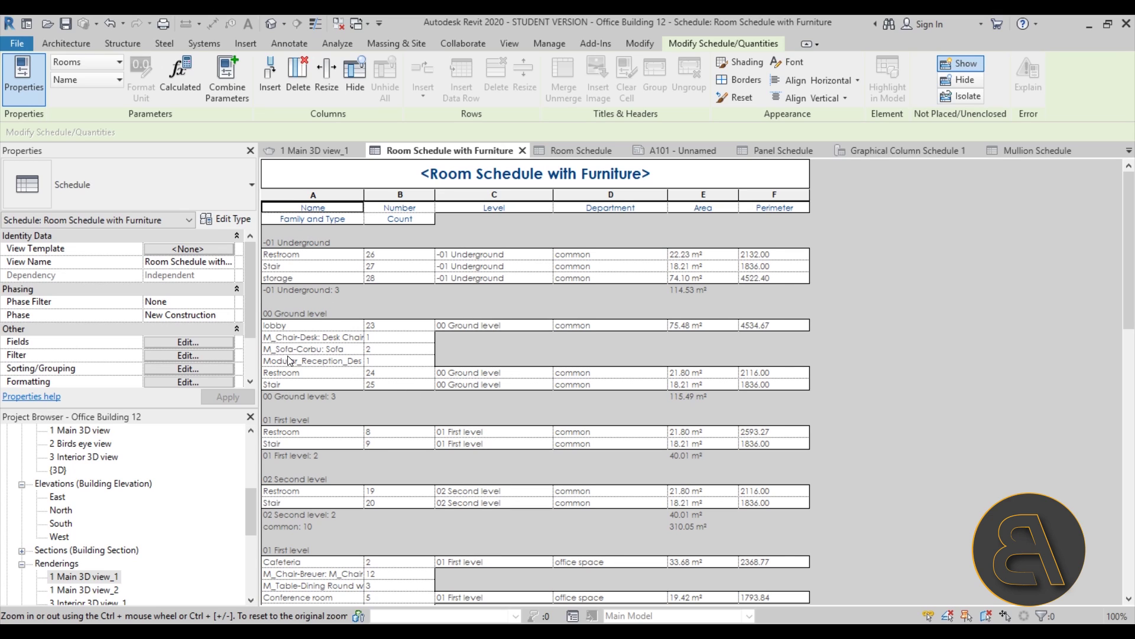
Step: Widen the Name column so furniture type names fit, check the rows, then show the plain Room Schedule
scroll(302, 384, "down", 1)
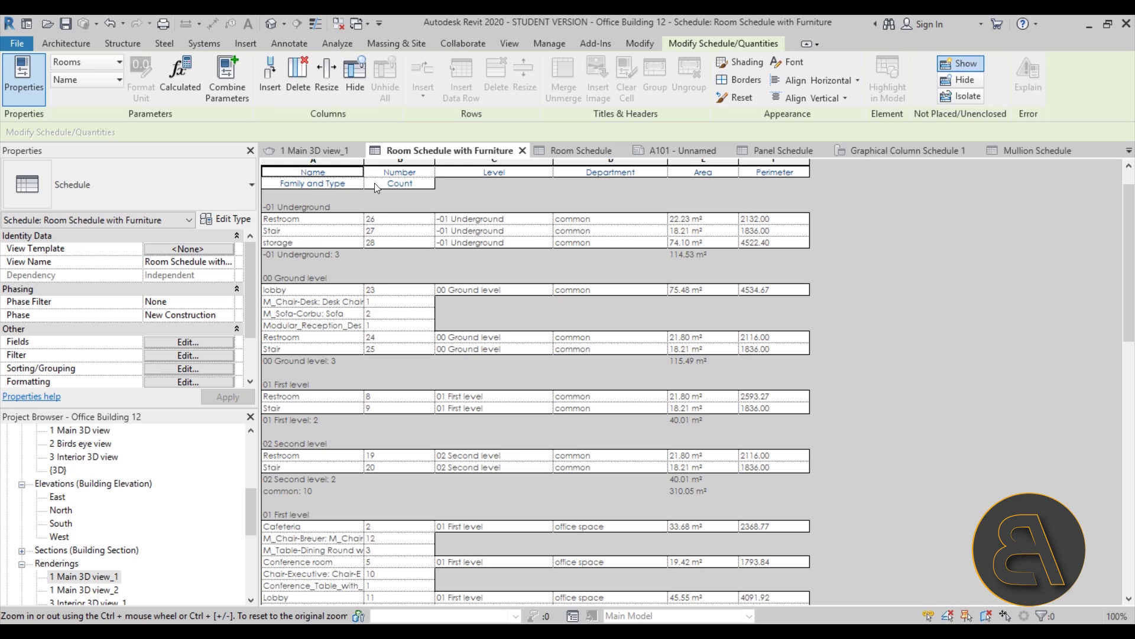
left_click_drag(365, 167, 406, 167)
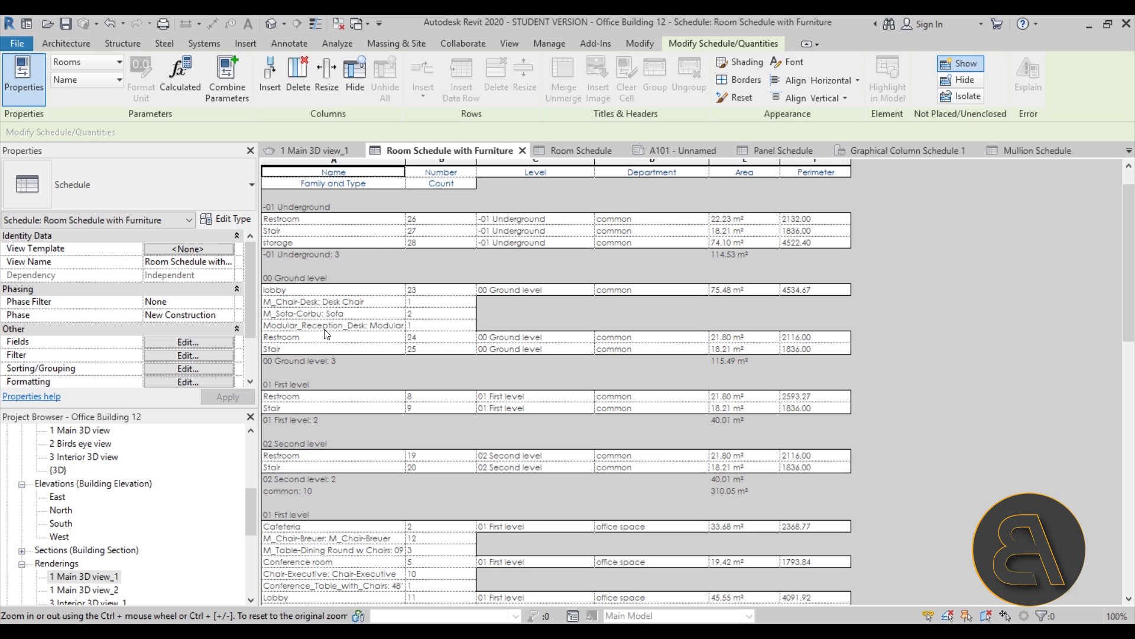
scroll(424, 313, "down", 9)
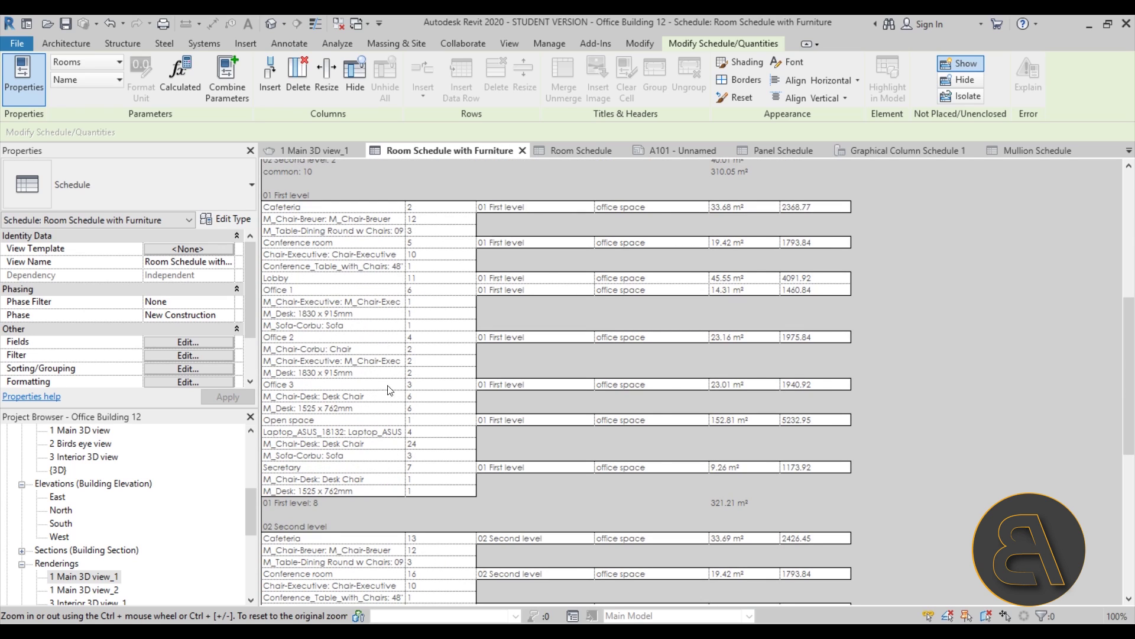
scroll(384, 478, "down", 11)
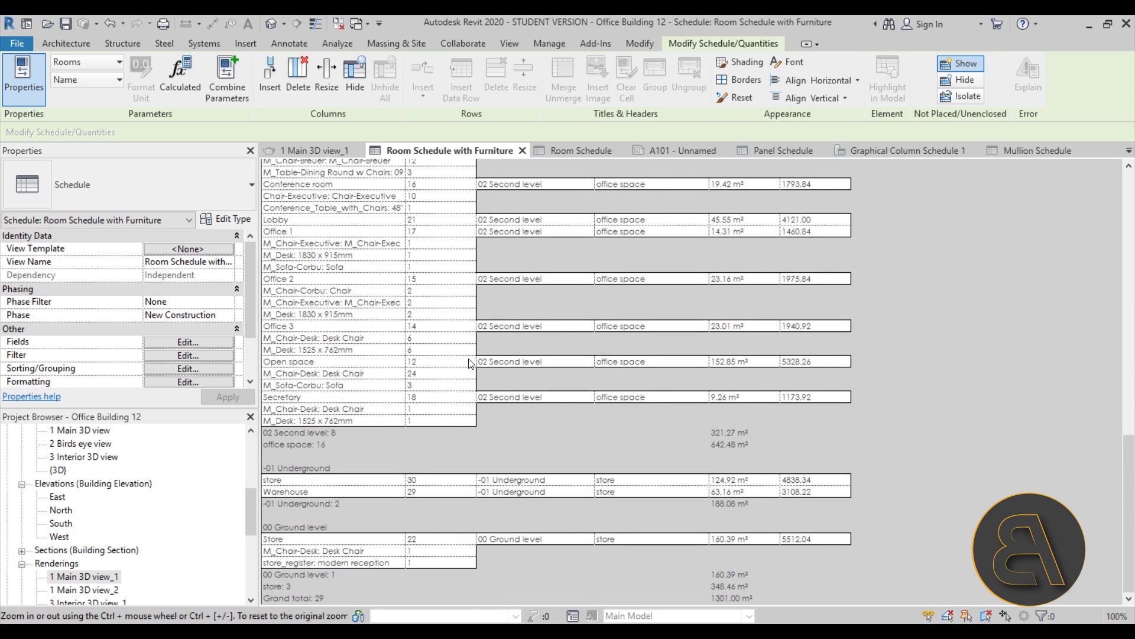
scroll(514, 362, "up", 4)
scroll(519, 363, "up", 12)
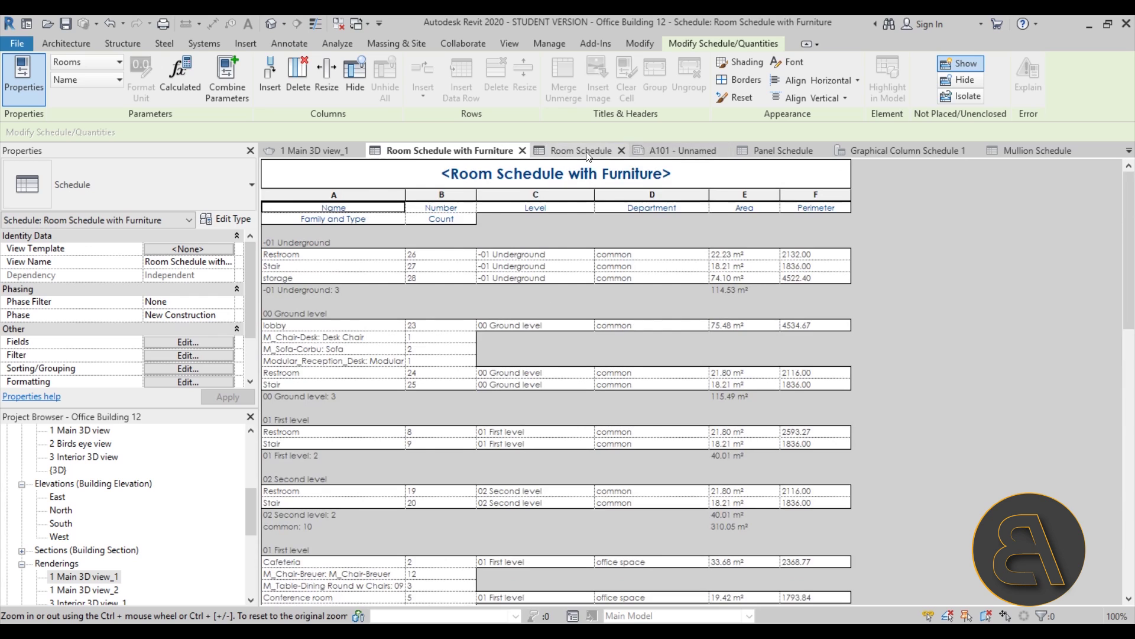
left_click(585, 152)
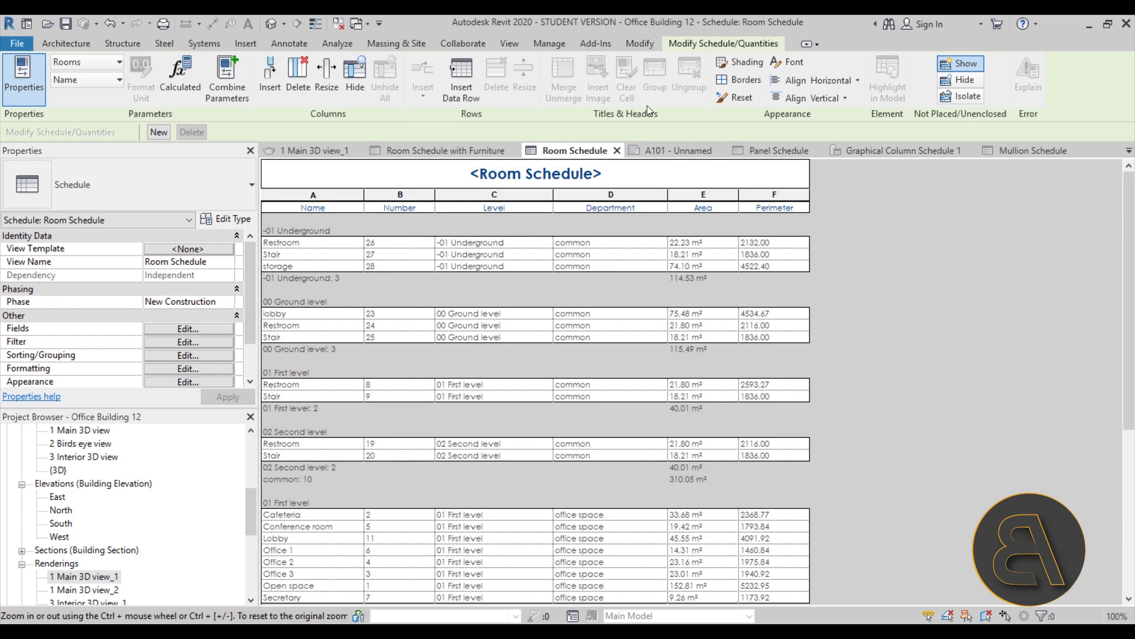
Step: Display the Panel Schedule with its 199 glazed and 153 solid curtain panels
left_click(774, 150)
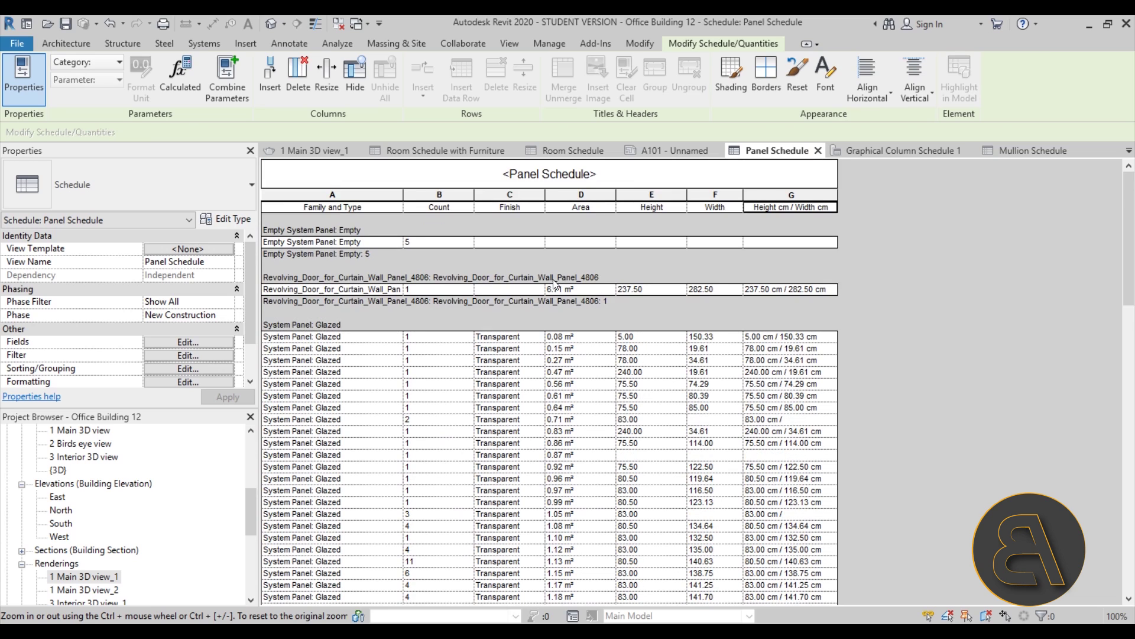
left_click(322, 151)
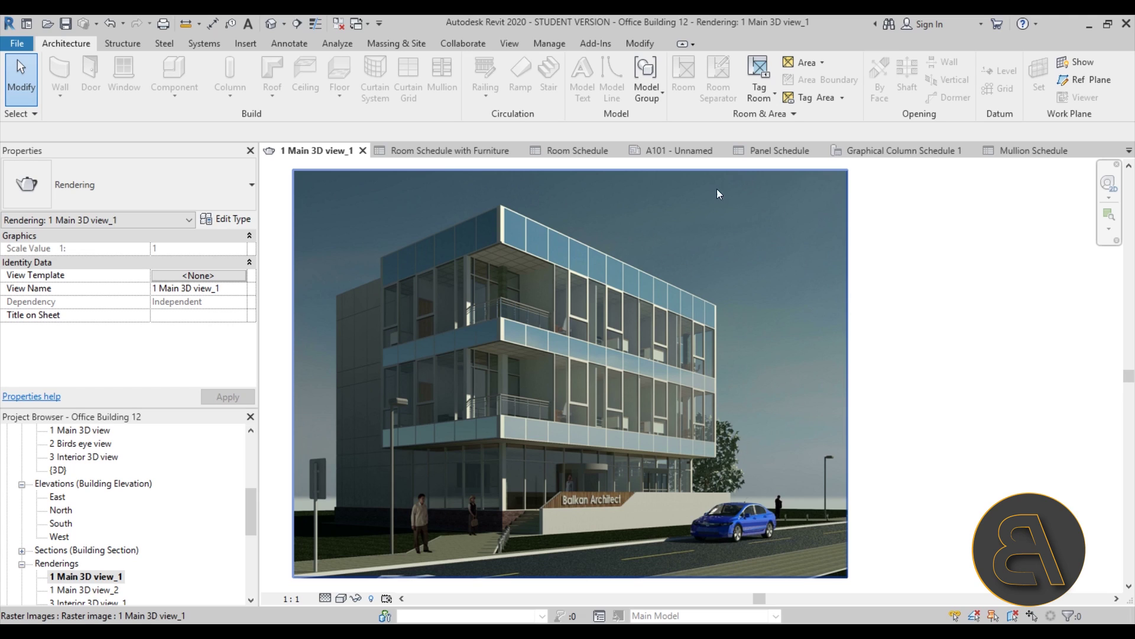
key("Escape")
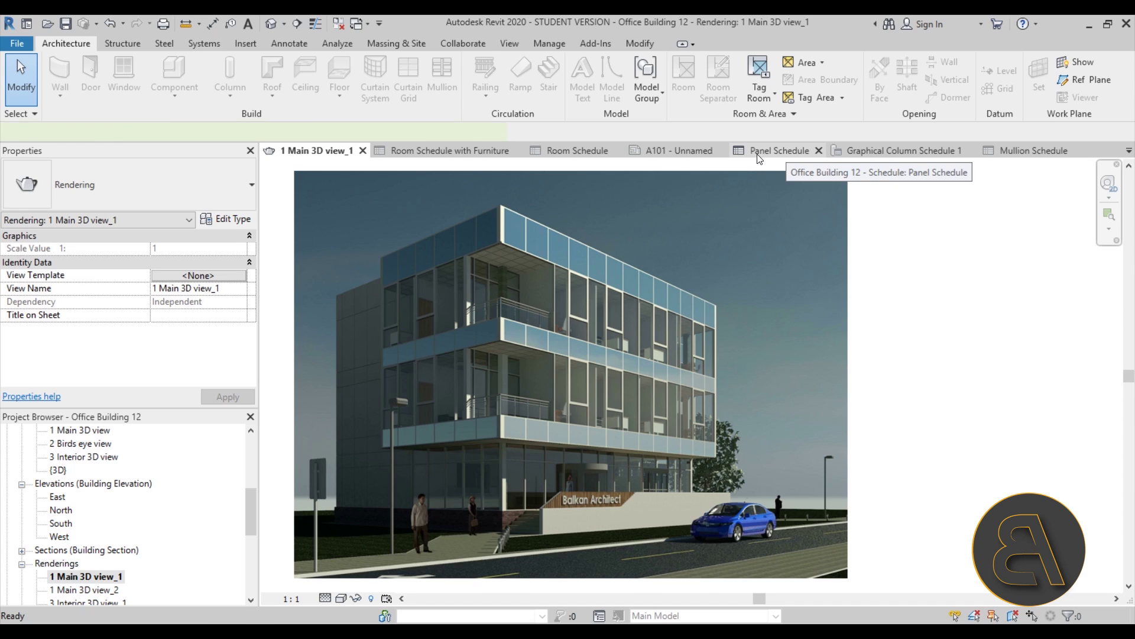
left_click(757, 153)
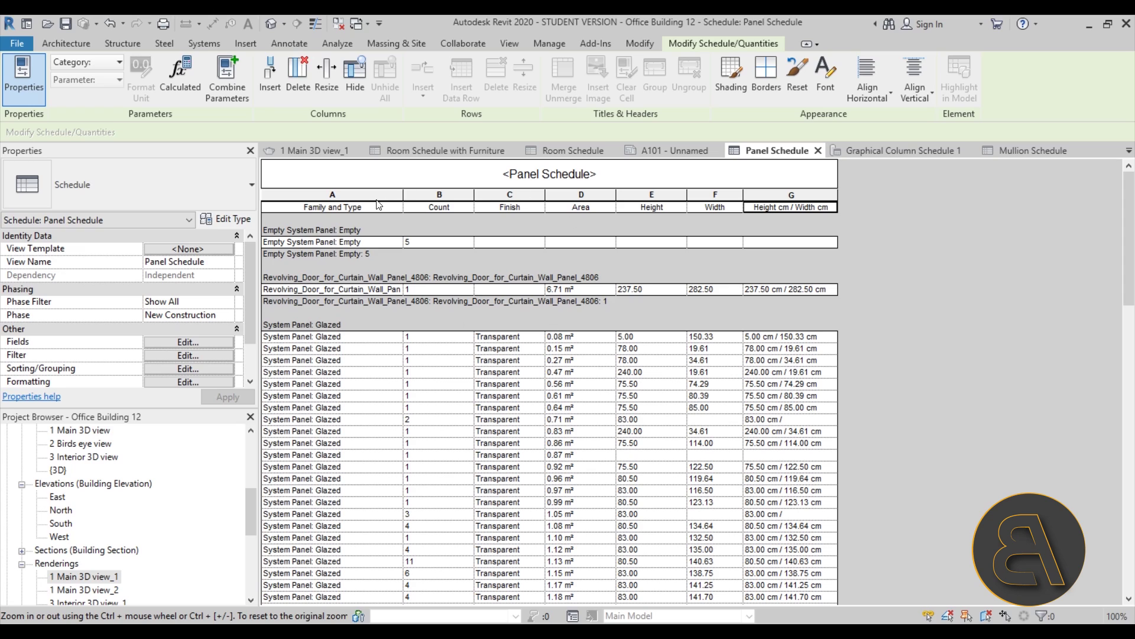
scroll(486, 239, "down", 5)
Step: Review the Empty, Revolving Door and System Panel: Glazed rows, then return to the column headers
scroll(486, 240, "down", 12)
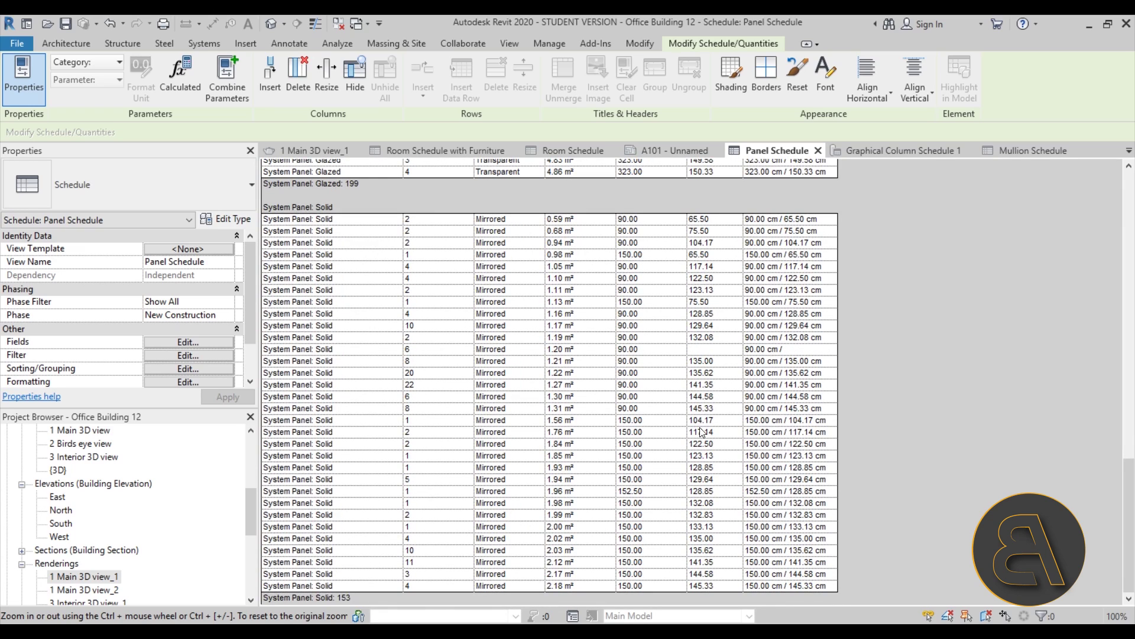
scroll(502, 451, "up", 10)
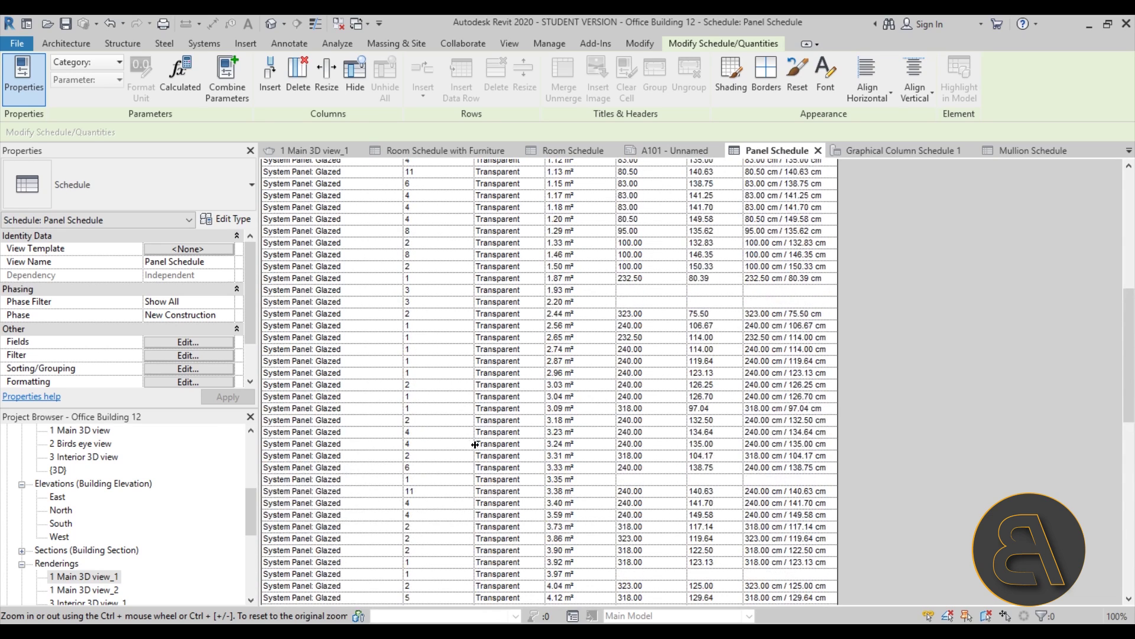
scroll(475, 444, "up", 5)
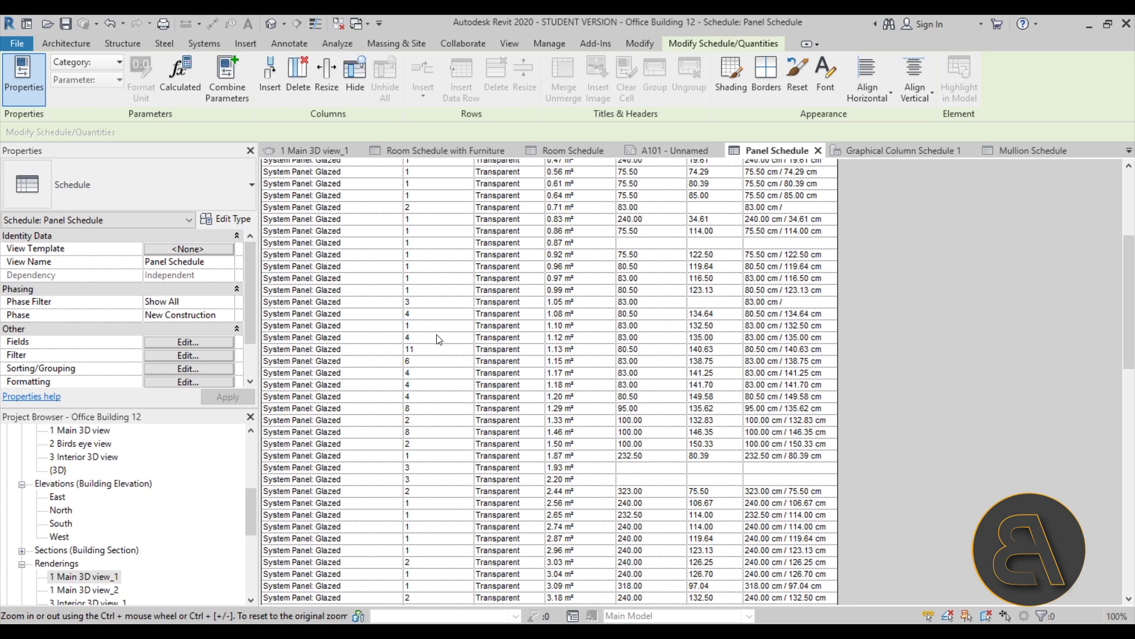
scroll(438, 339, "up", 6)
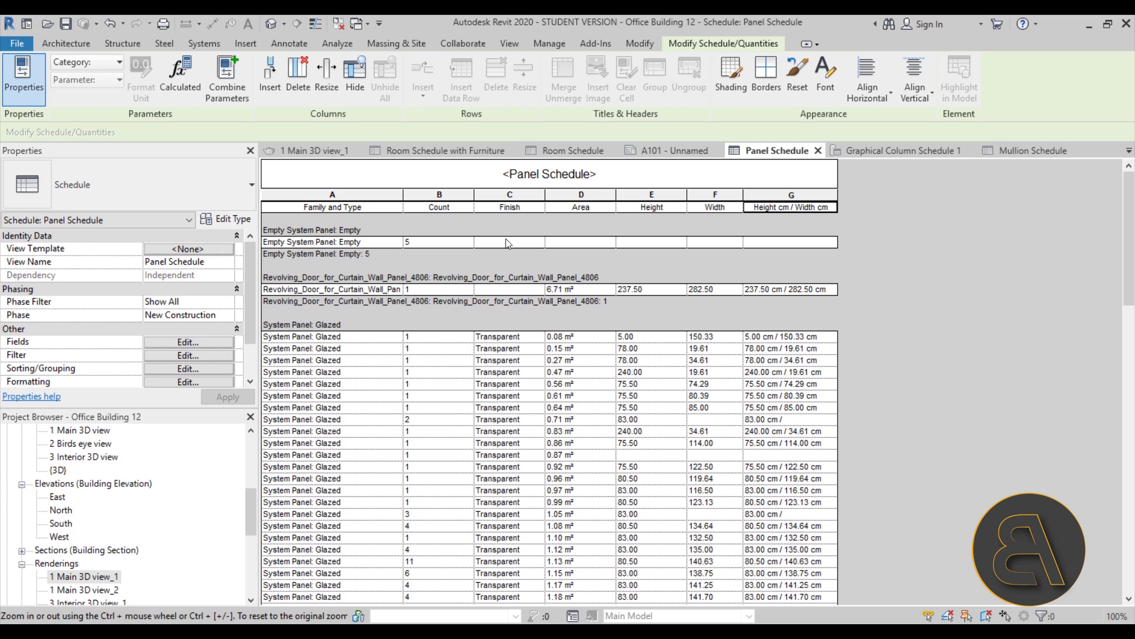
scroll(506, 367, "down", 5)
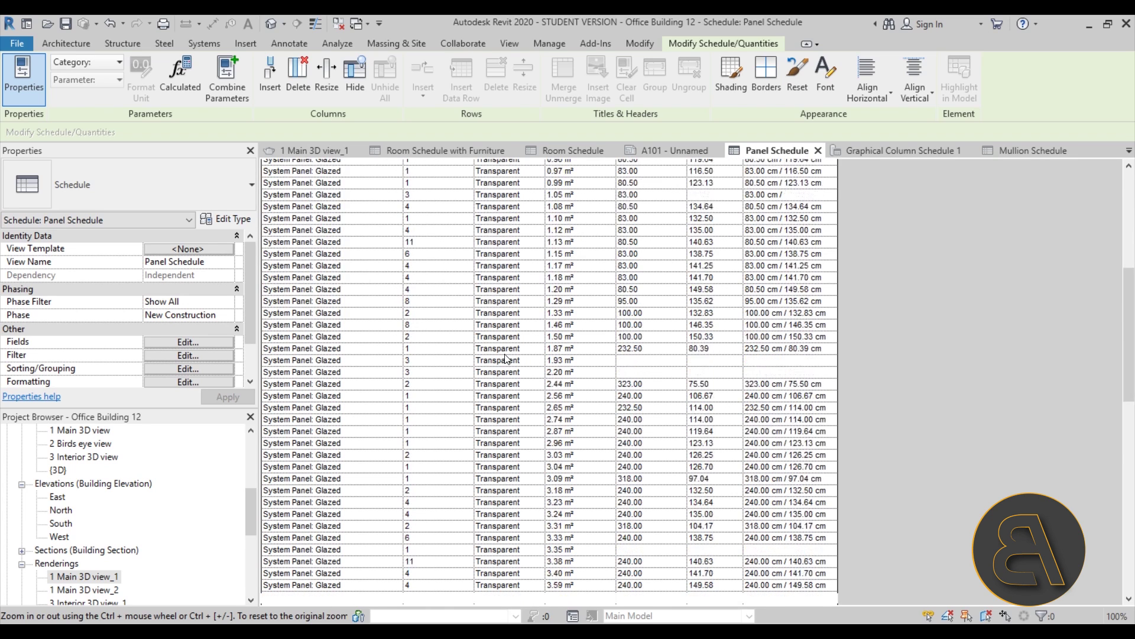
scroll(506, 357, "down", 10)
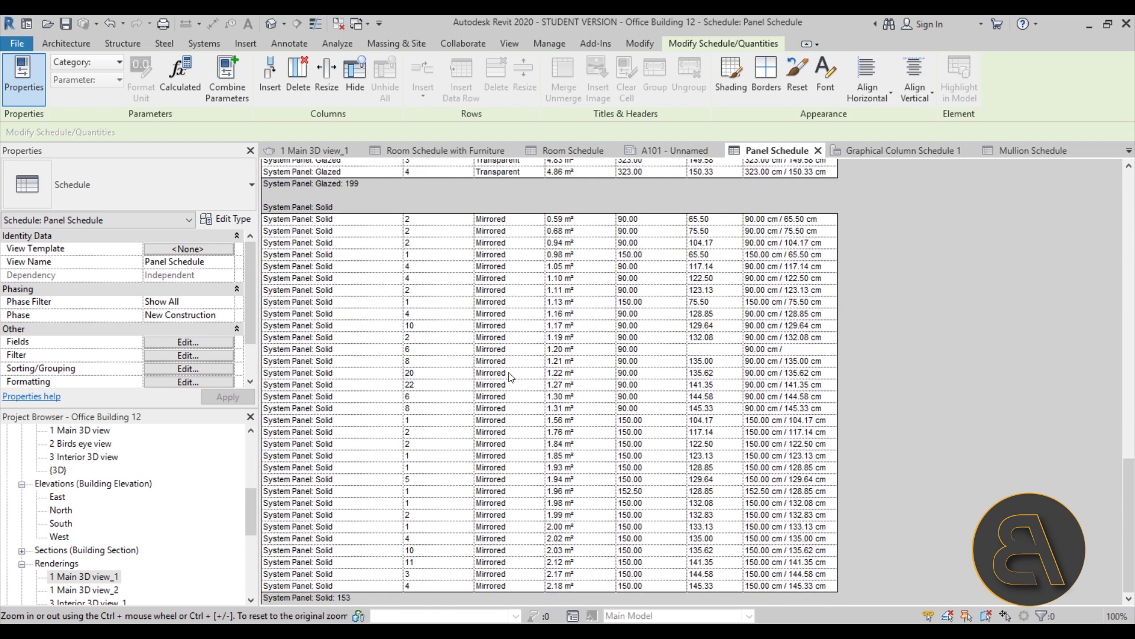
scroll(510, 376, "up", 15)
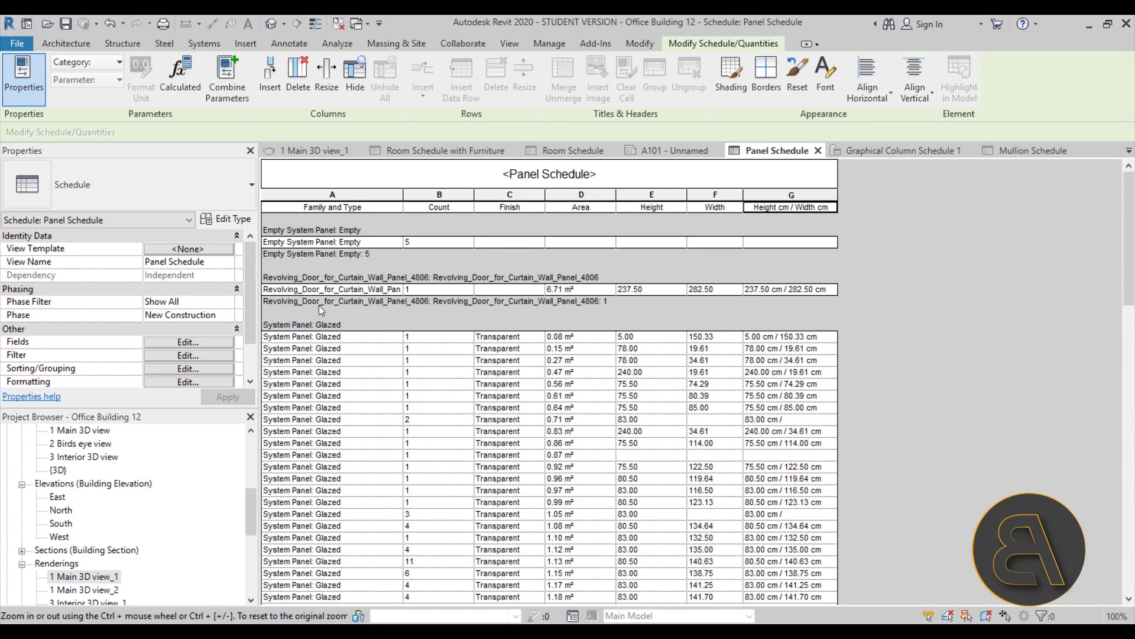
scroll(584, 304, "down", 3)
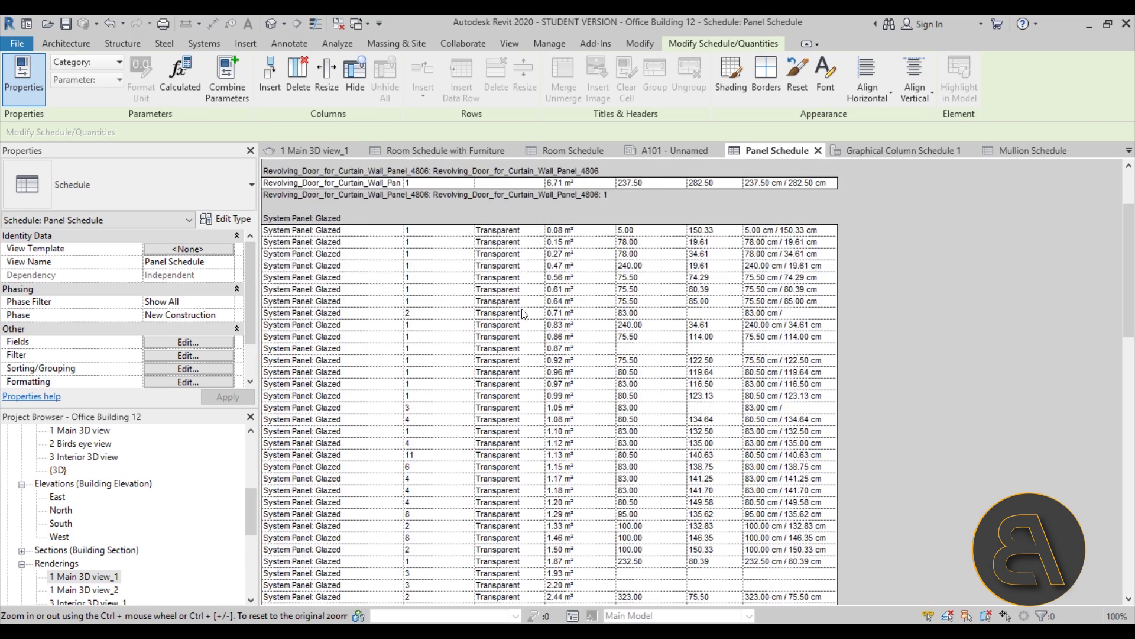
scroll(582, 302, "up", 3)
scroll(615, 292, "down", 5)
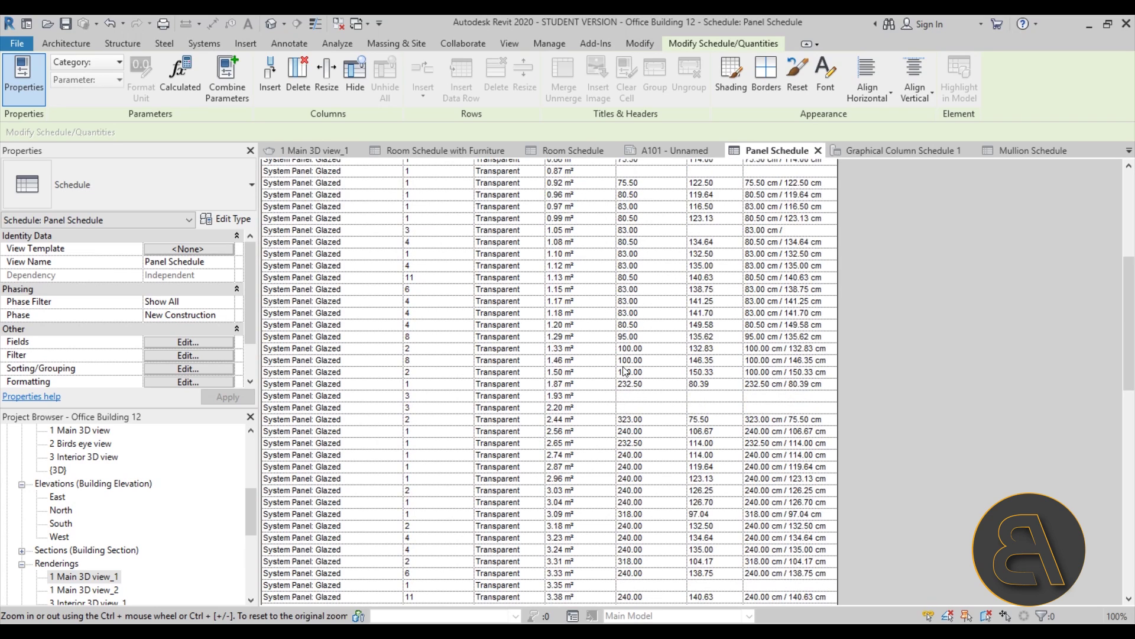
scroll(732, 322, "up", 4)
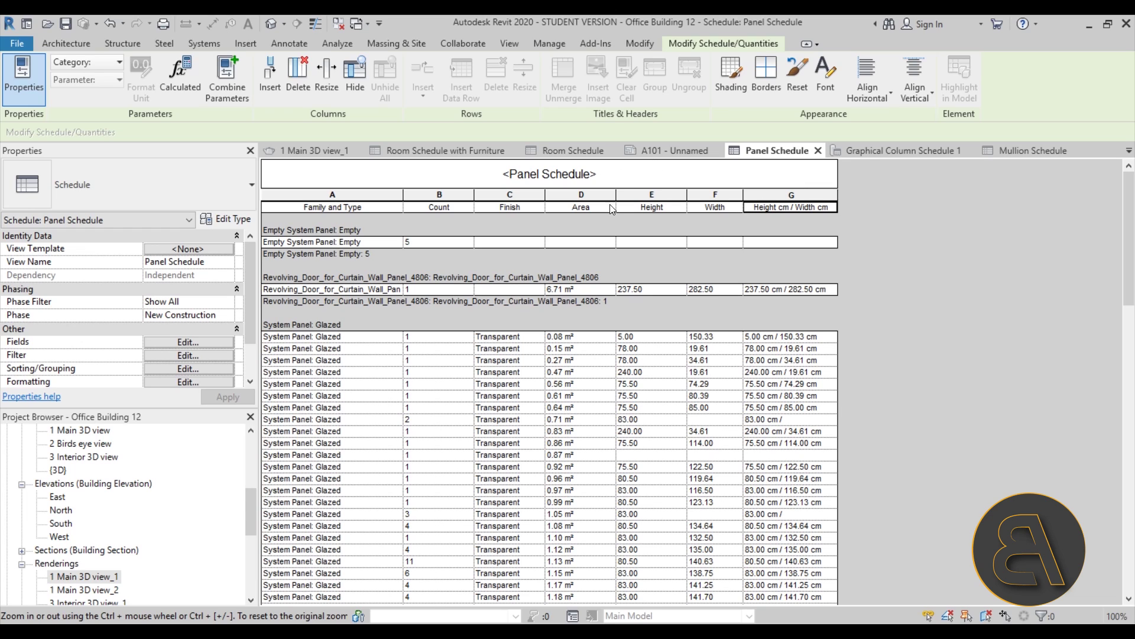
scroll(769, 236, "down", 1)
scroll(666, 224, "up", 1)
scroll(796, 368, "down", 8)
scroll(774, 322, "down", 6)
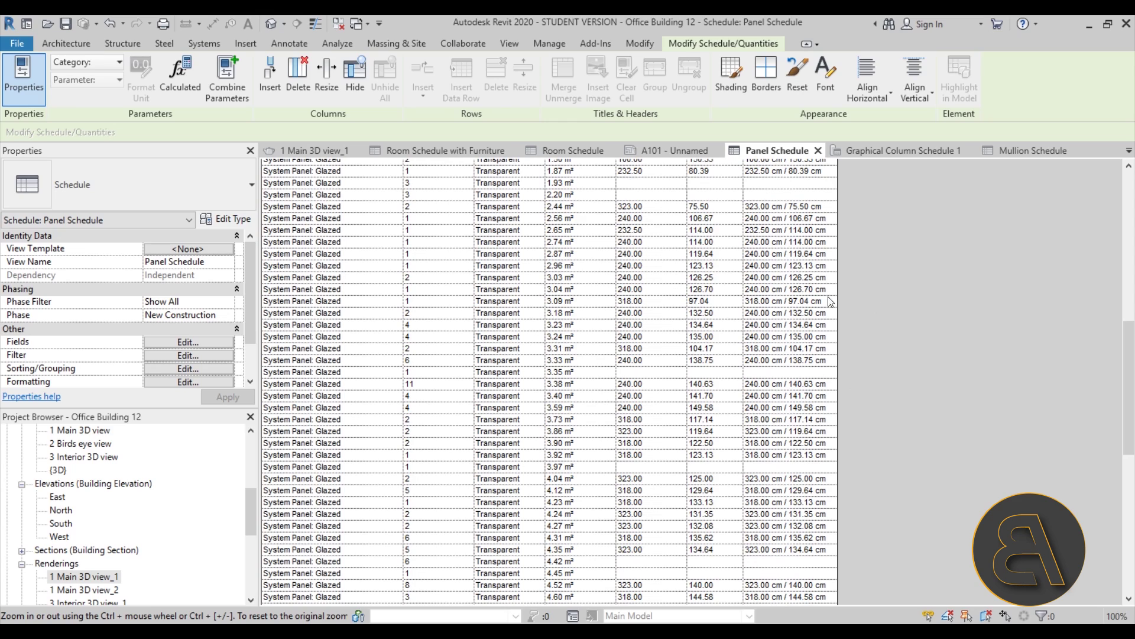
scroll(763, 313, "down", 5)
scroll(798, 357, "up", 20)
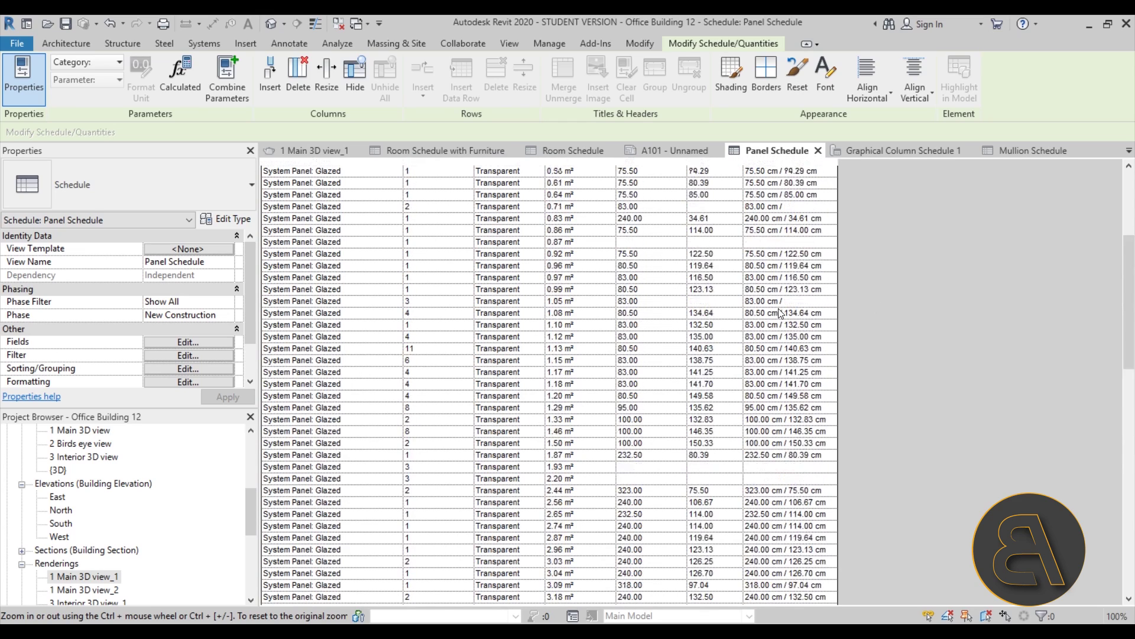
Step: Show Graphical Column Schedule 1 and inspect column A-3's properties before deselecting it
left_click(872, 153)
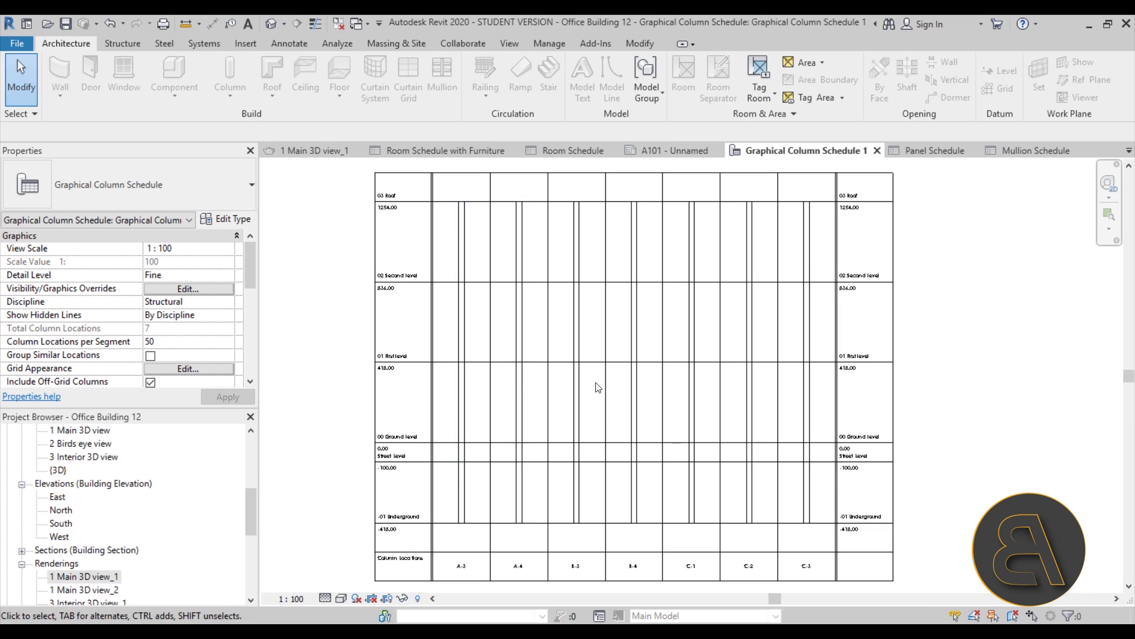
scroll(503, 366, "down", 1)
scroll(482, 520, "up", 4)
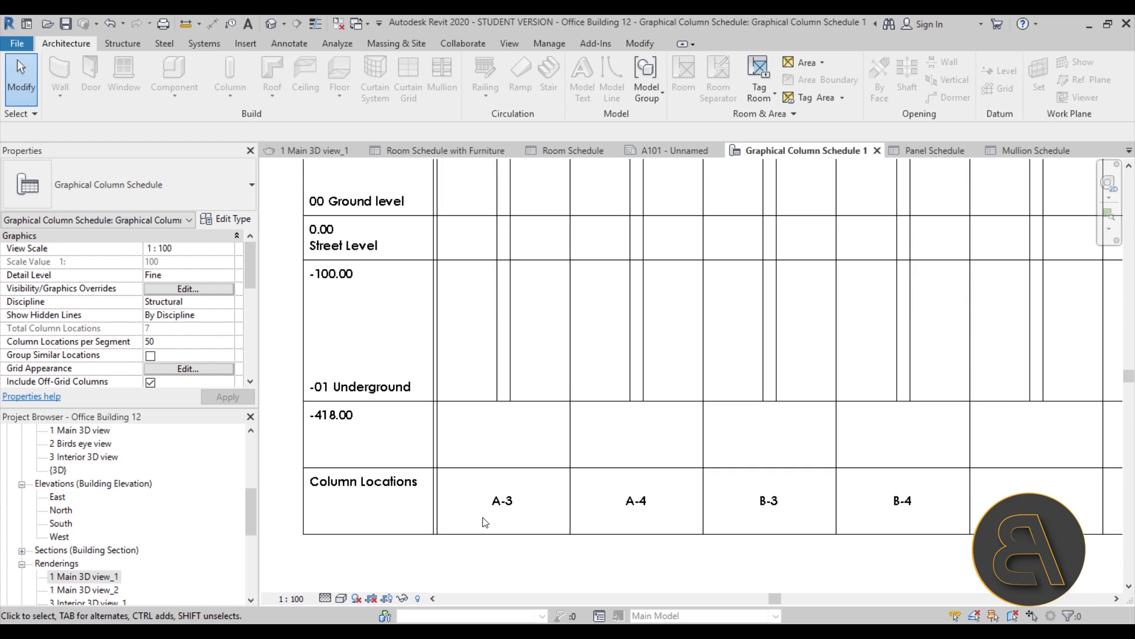
left_click(503, 324)
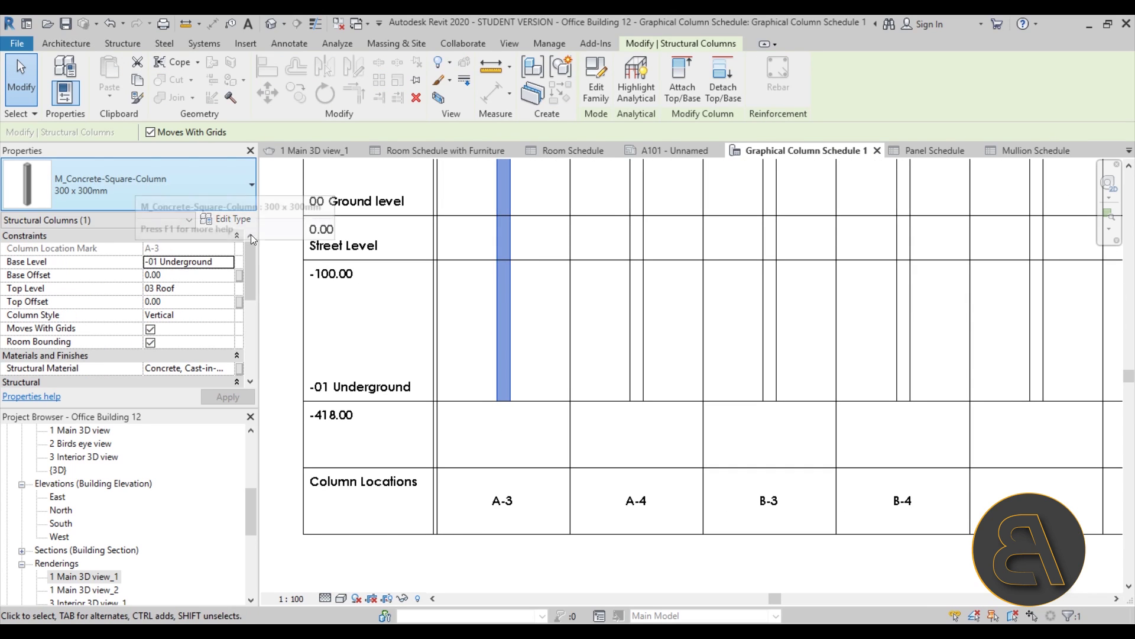
left_click(530, 481)
Step: Frame the full column grid A-3 to C-3 from -01 Underground to 03 Roof
scroll(530, 481, "up", 3)
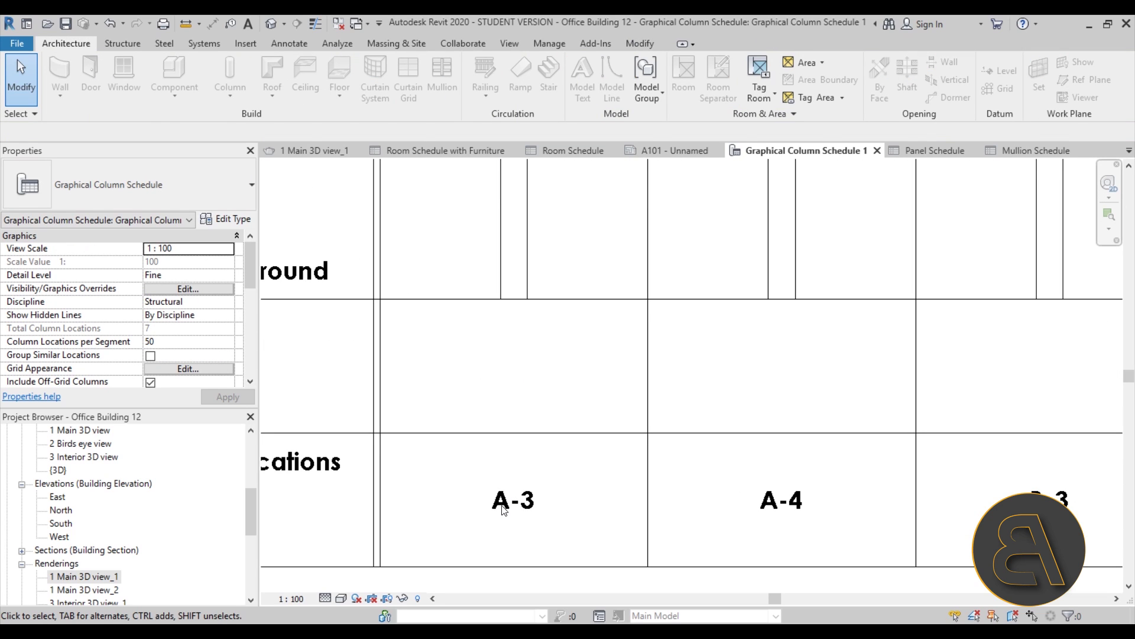
scroll(525, 500, "down", 5)
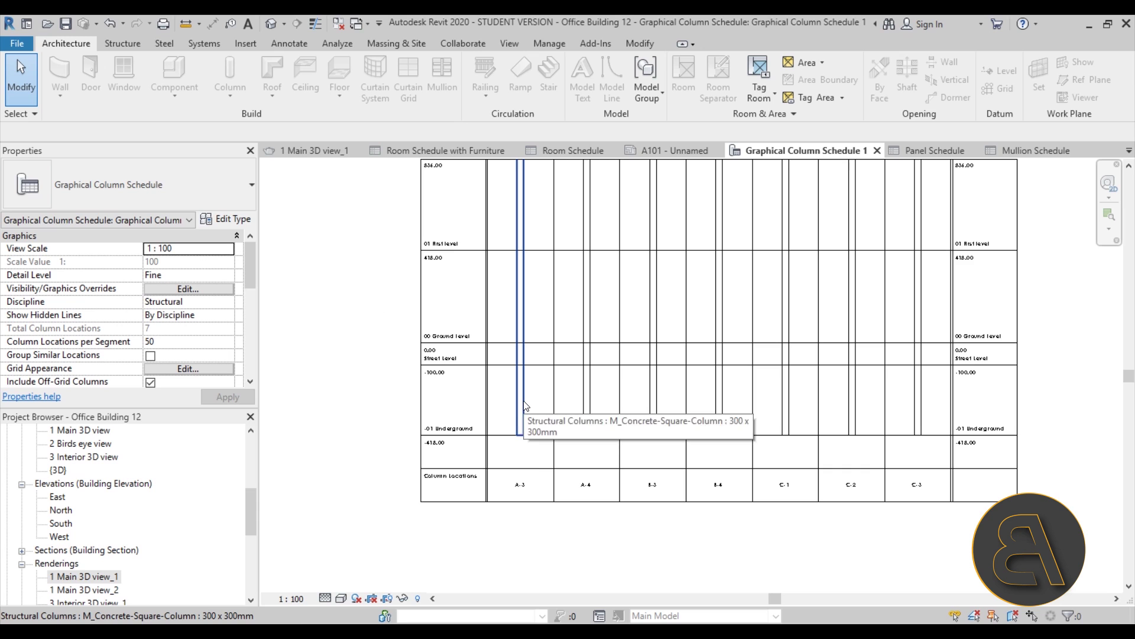
scroll(505, 413, "up", 4)
middle_click_drag(478, 225, 487, 464)
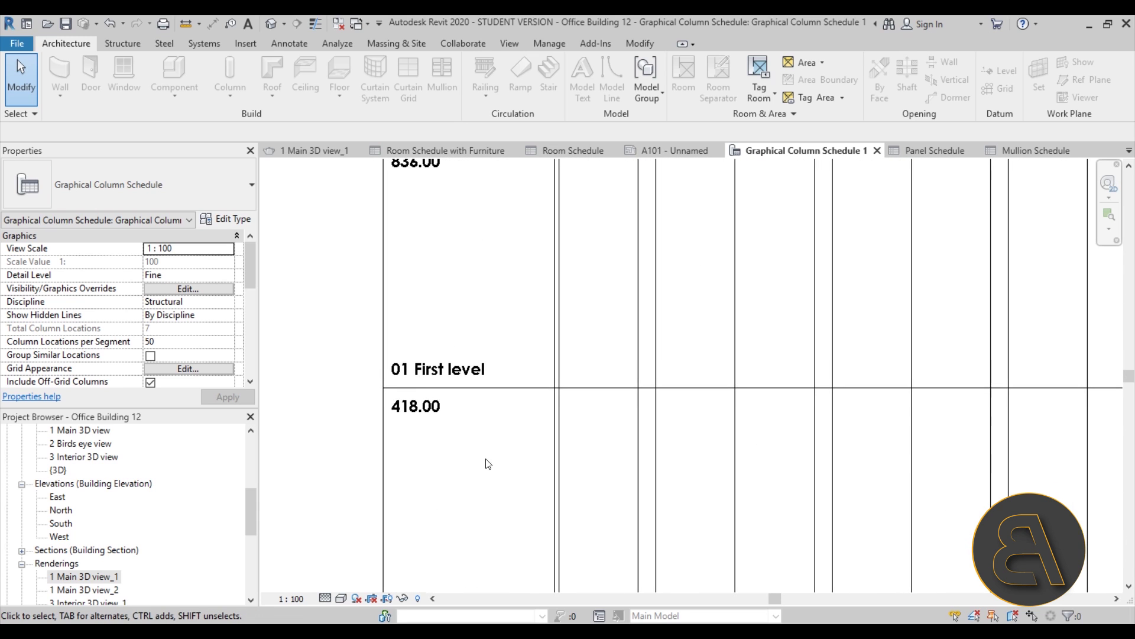
middle_click_drag(481, 201, 482, 496)
scroll(481, 496, "down", 3)
middle_click_drag(443, 437, 411, 287)
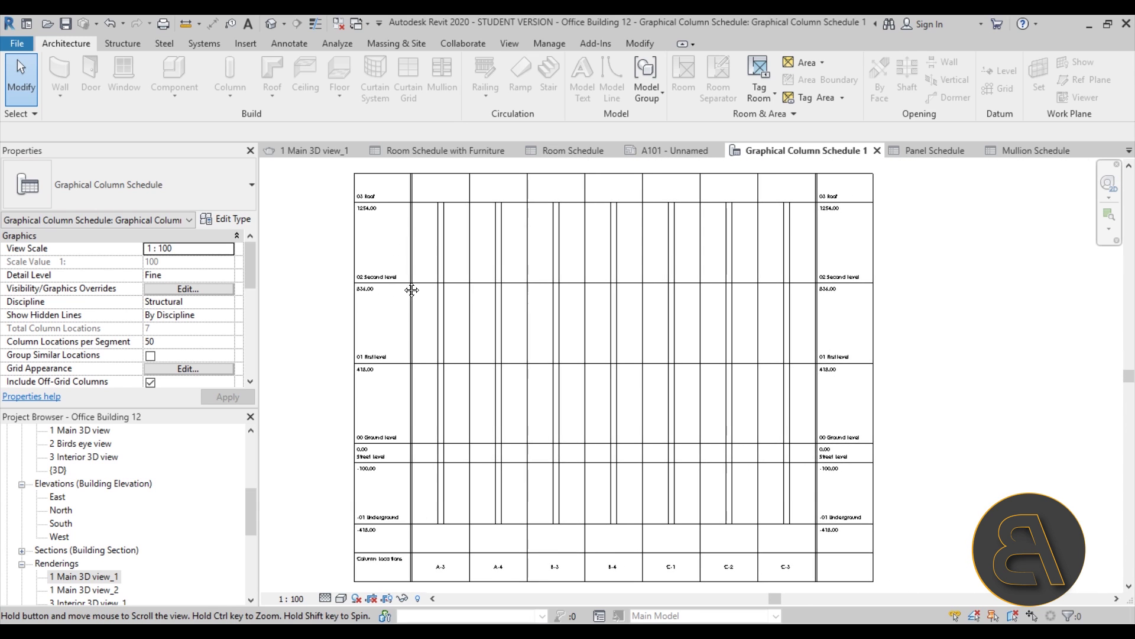
middle_click_drag(676, 238, 649, 247)
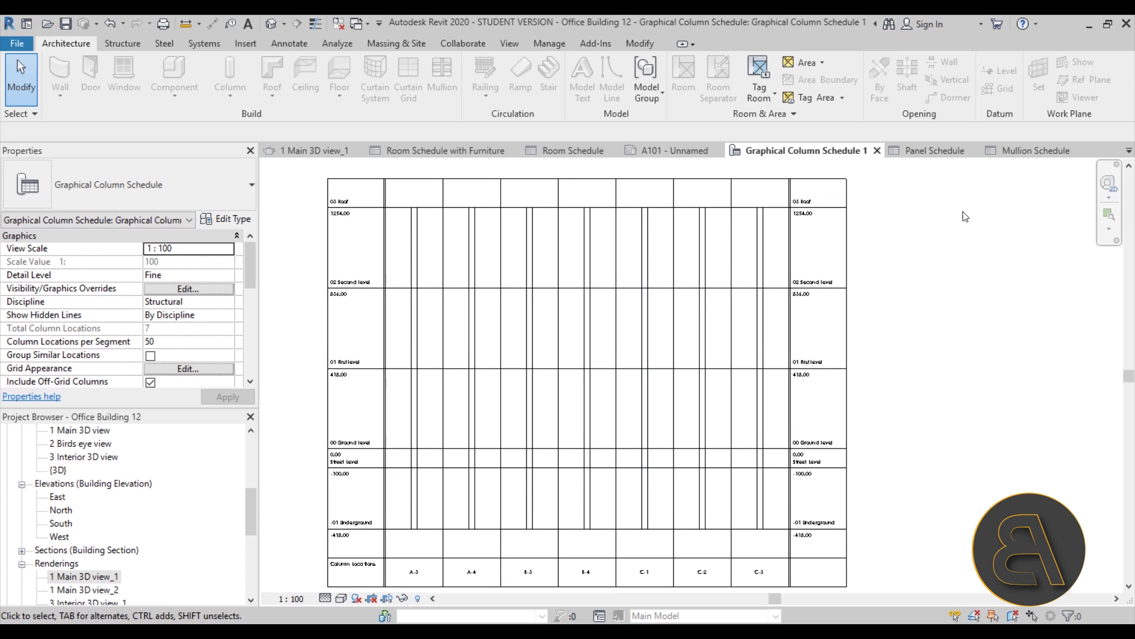
Step: Show the Mullion Schedule and check its Grand total of 41159.95€, then return to the top
left_click(923, 151)
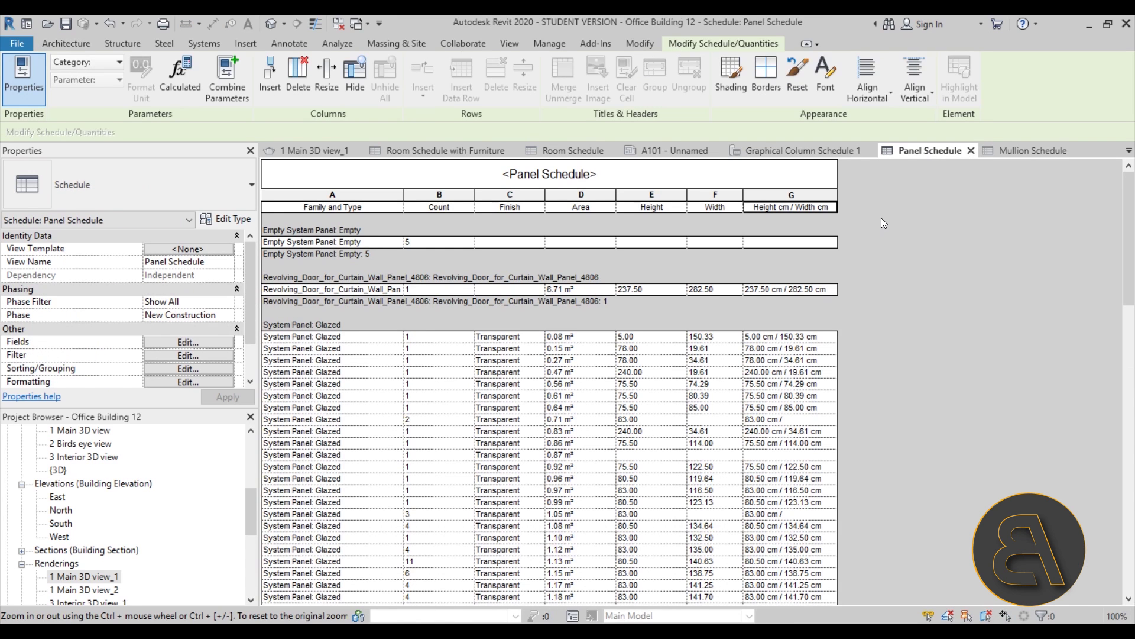
scroll(881, 220, "down", 3)
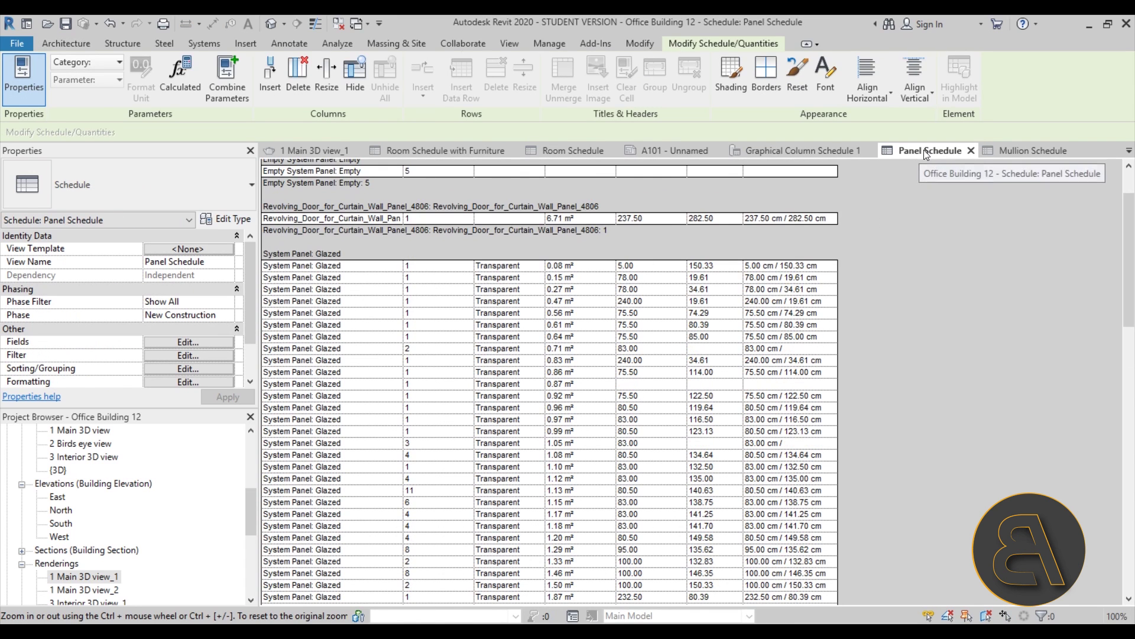
left_click(1024, 153)
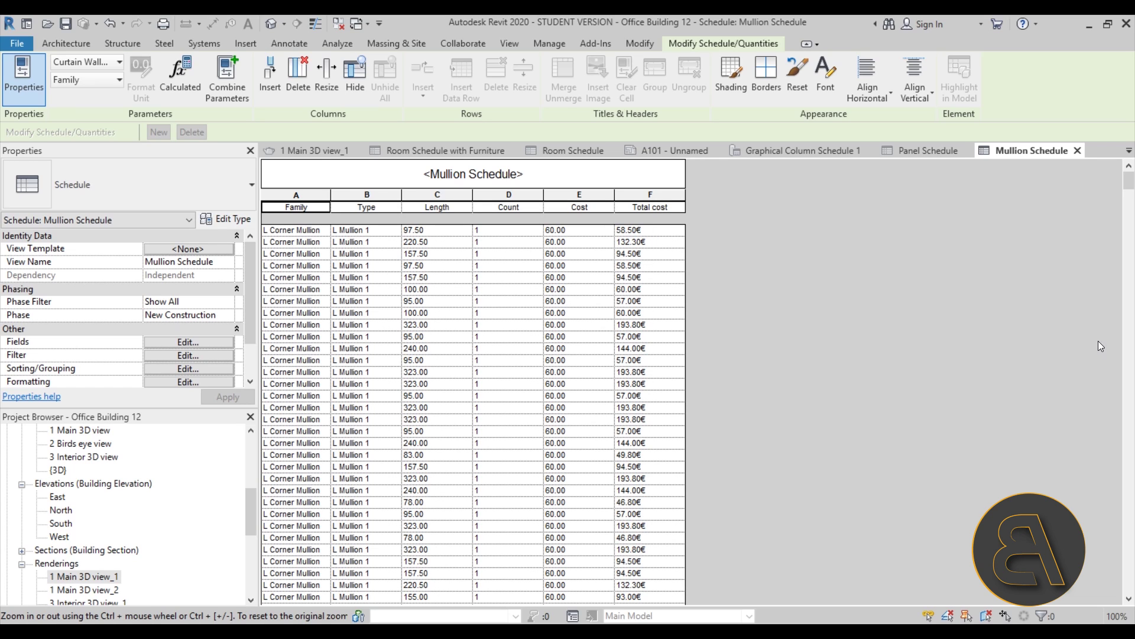
scroll(850, 314, "down", 15)
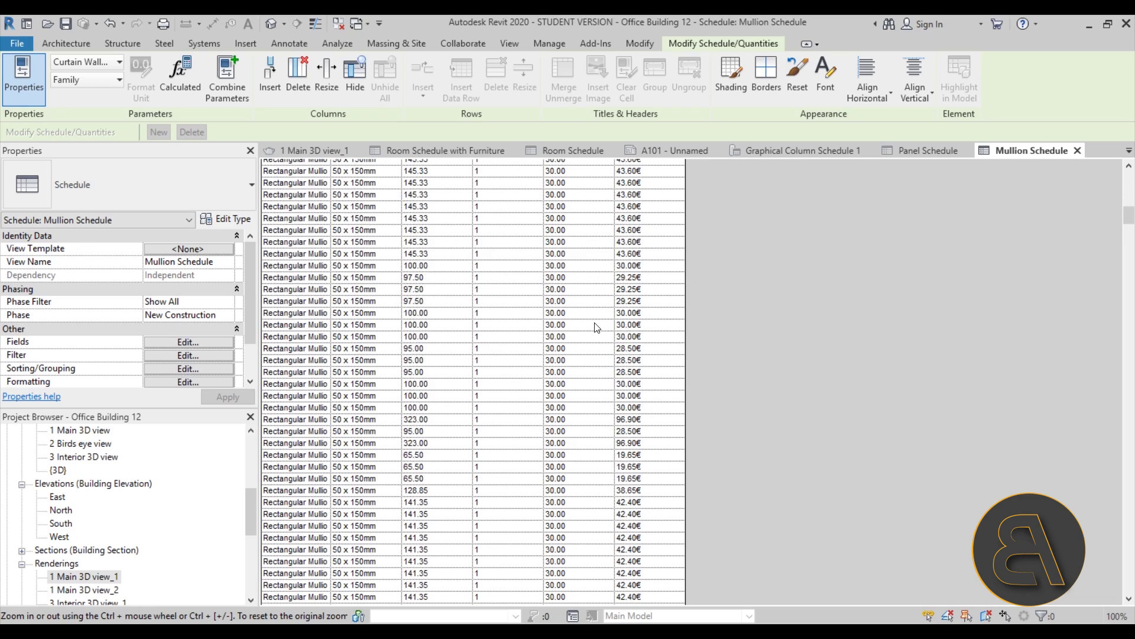
left_click_drag(1129, 224, 1128, 576)
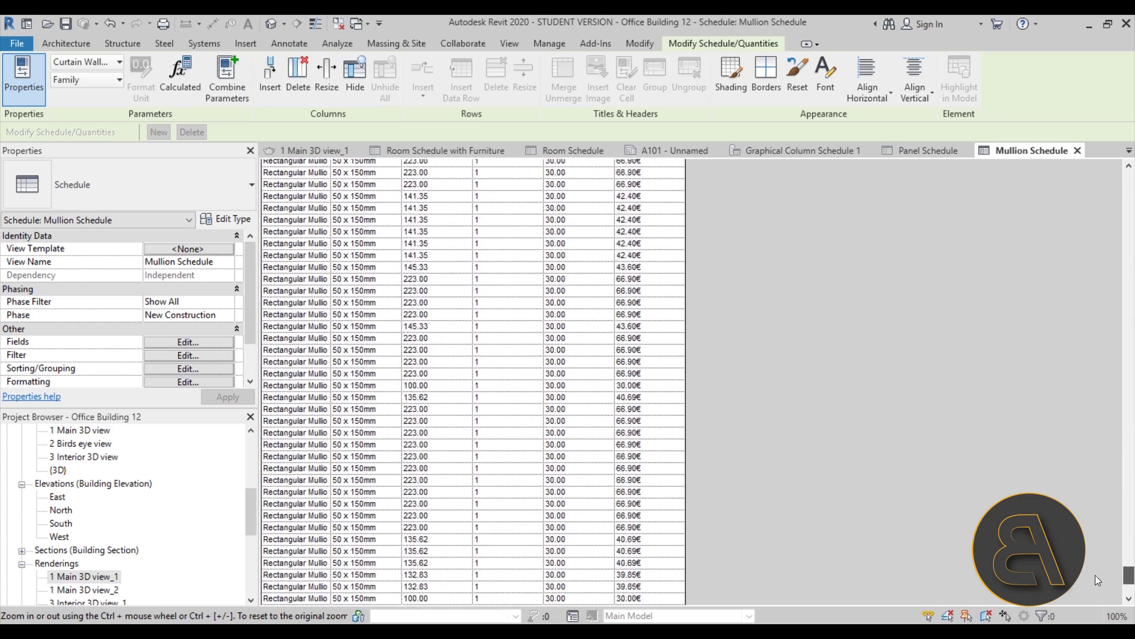
scroll(1096, 579, "down", 3)
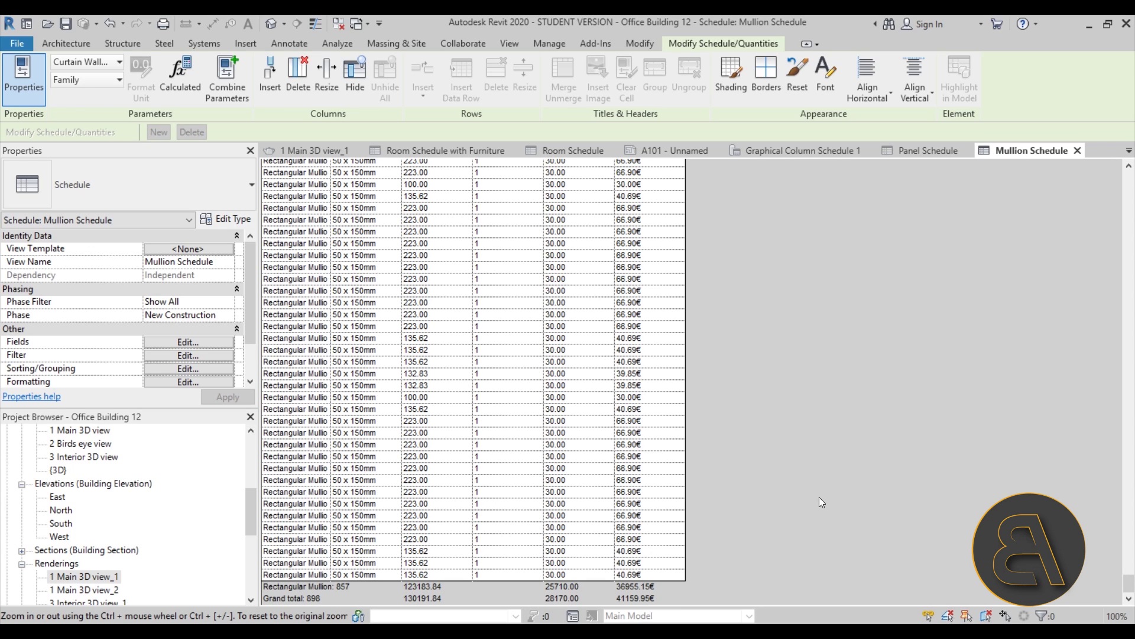
scroll(726, 340, "up", 6)
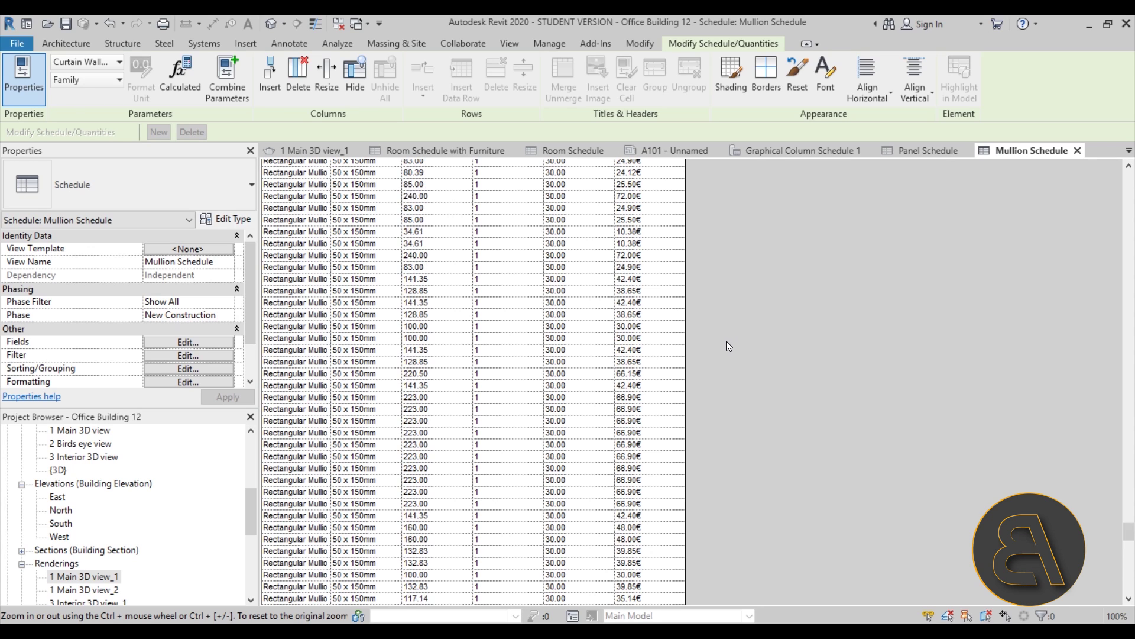
left_click_drag(1128, 530, 1130, 166)
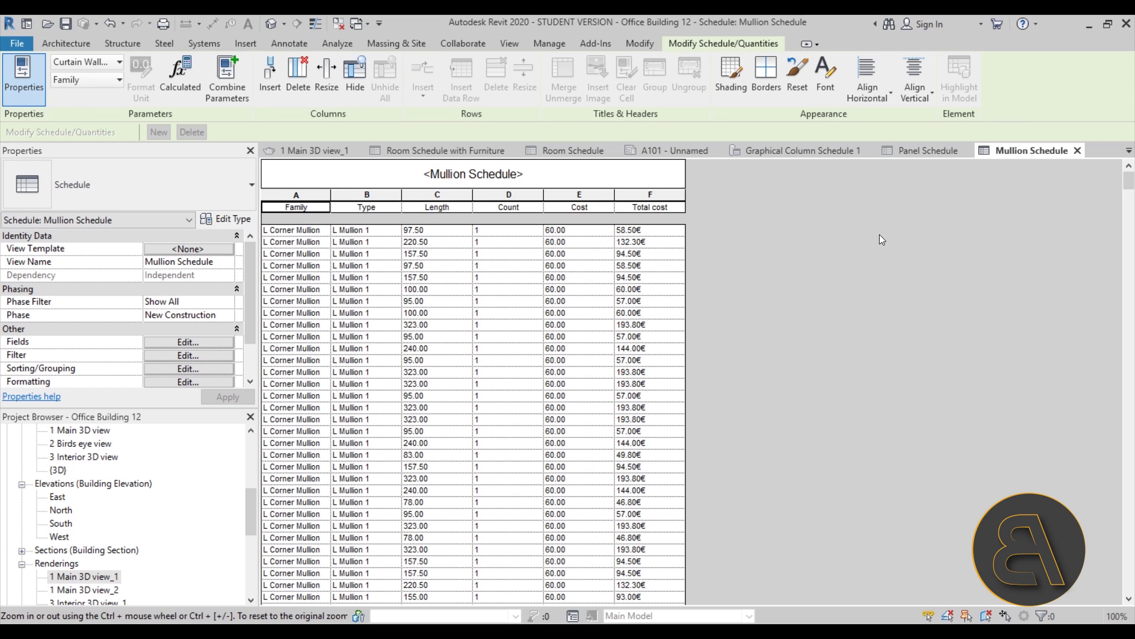
Step: Display the rendered '1 Main 3D view_1' image of the glass office building
left_click(314, 151)
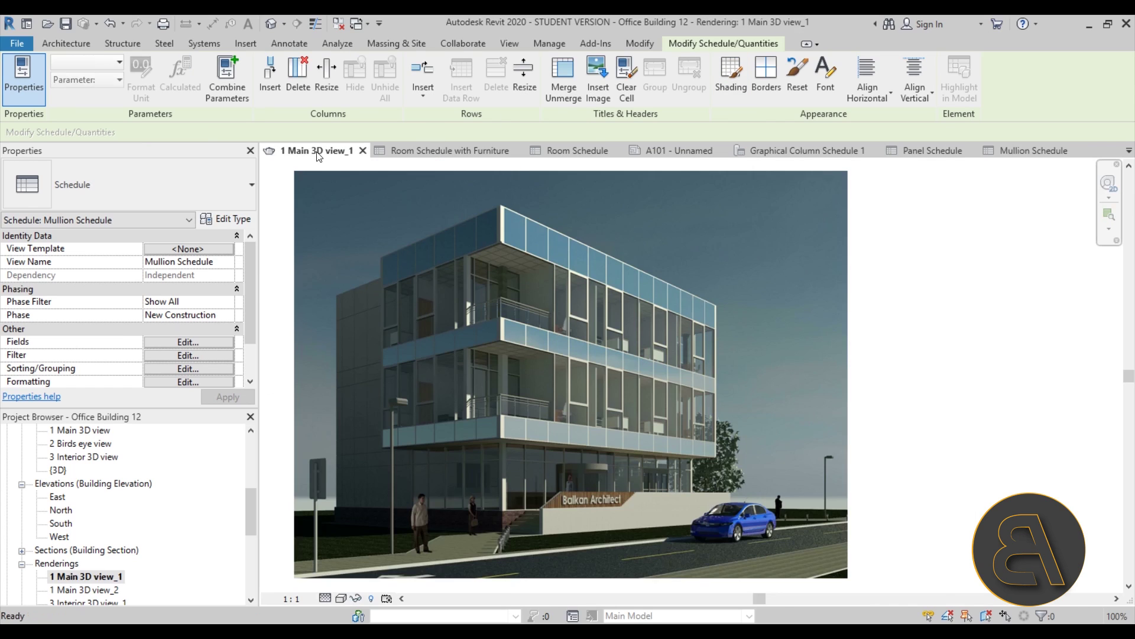